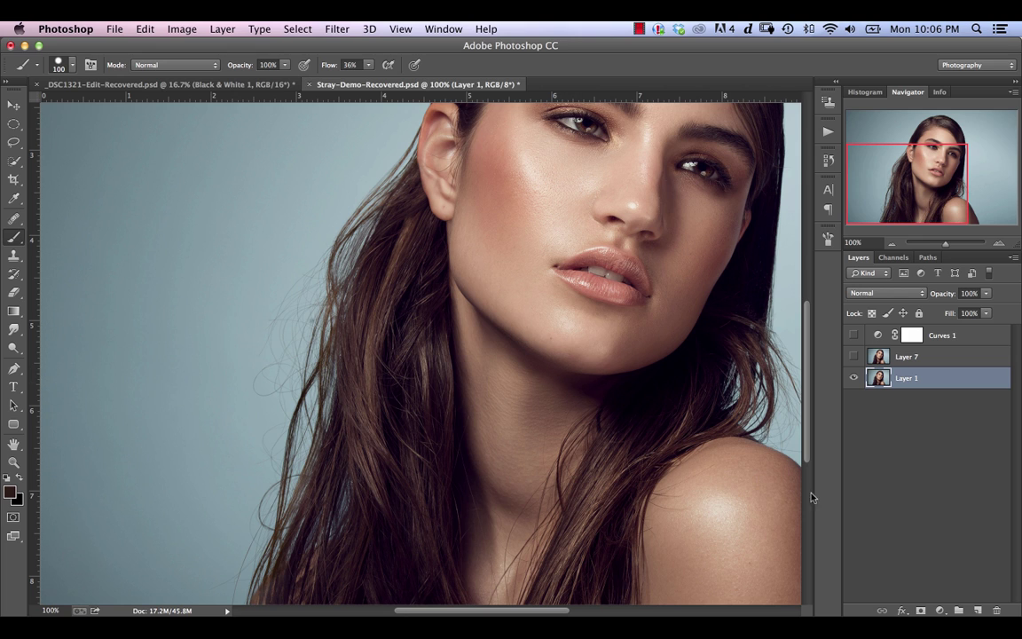
Add a new layer and clone clean background over the stray hairs beside the model's hair with a 100 px Clone Stamp.
key("super+alt+shift+n")
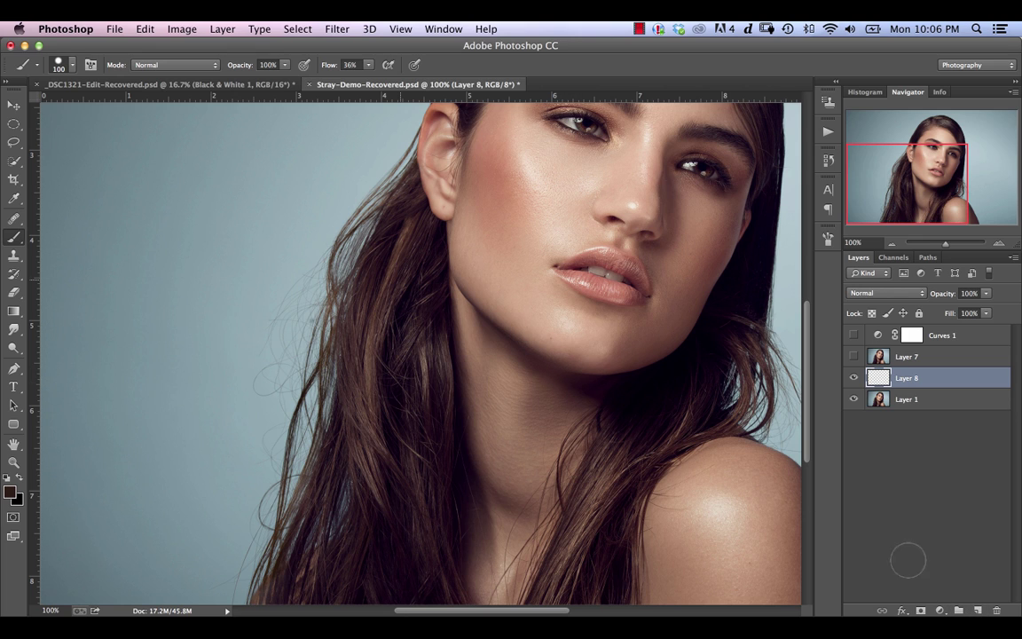
left_click(13, 255)
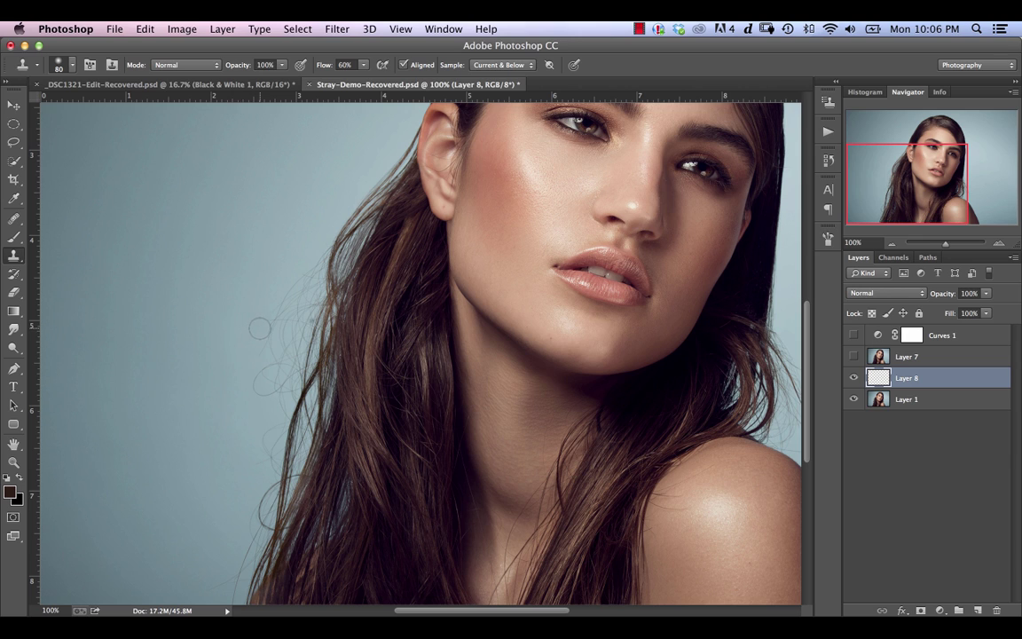
key("bracketright")
key("bracketright")
left_click(243, 308, "alt")
mouse_move(270, 339)
left_mouse_down()
mouse_move(275, 306)
mouse_move(304, 294)
mouse_move(288, 238)
mouse_move(267, 297)
mouse_move(308, 283)
mouse_move(251, 355)
mouse_move(262, 364)
mouse_move(237, 392)
mouse_move(251, 468)
mouse_move(268, 457)
mouse_move(257, 463)
mouse_move(262, 514)
mouse_move(246, 577)
left_mouse_up()
left_click_drag(248, 538, 236, 567)
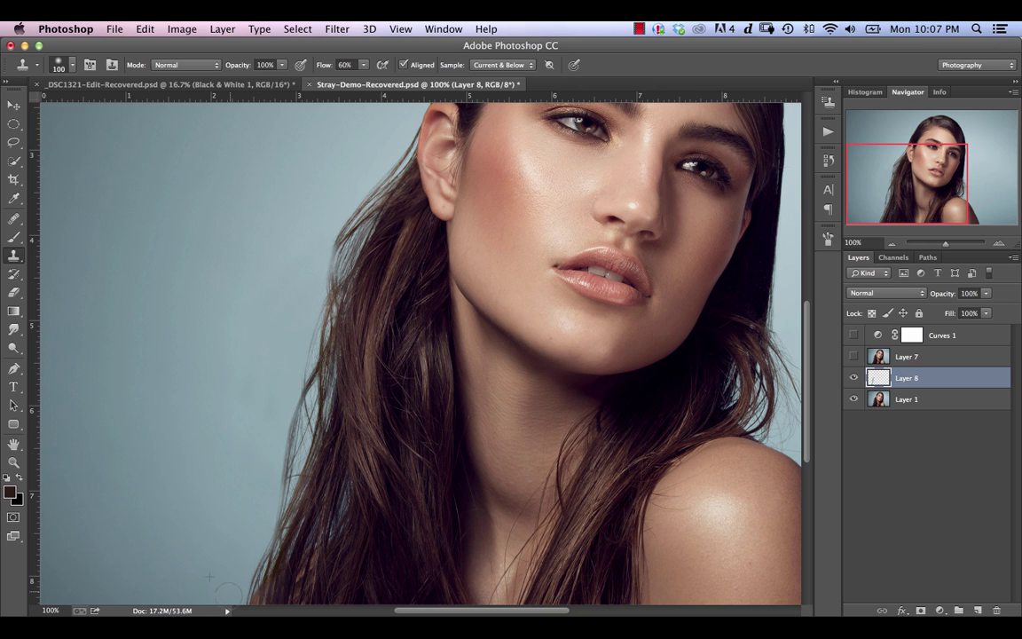
left_click_drag(225, 378, 239, 369)
Try the Lighten blend mode on the cloned layer, and delete that layer.
left_click(863, 294)
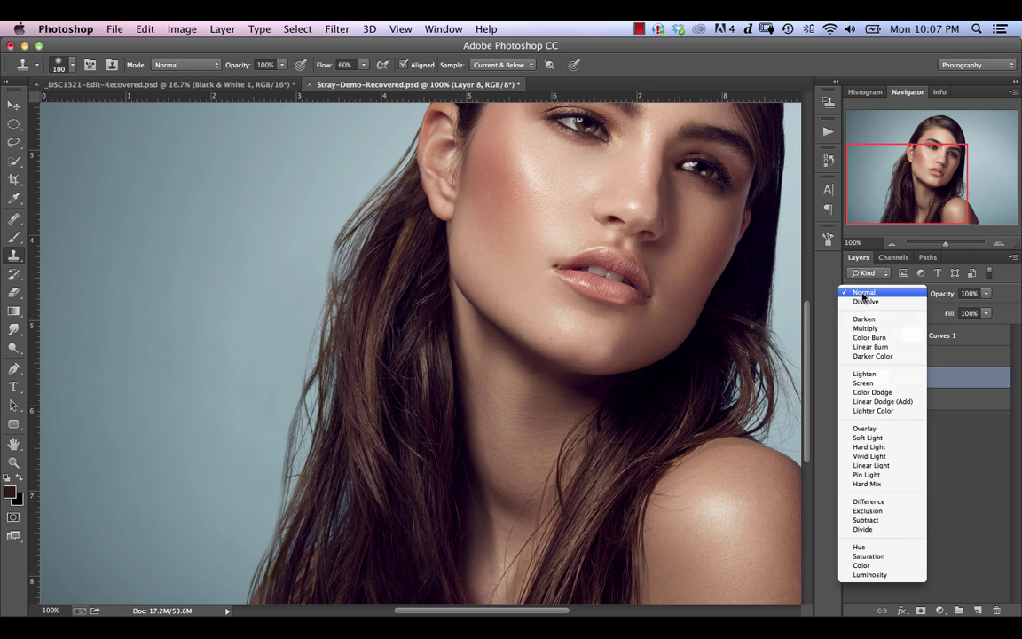
left_click(867, 373)
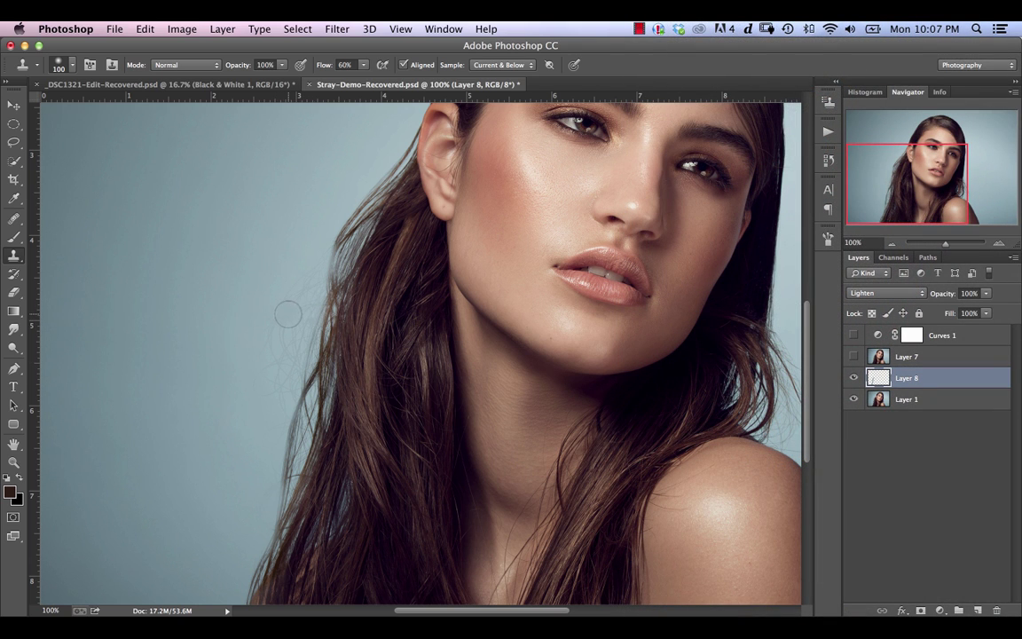
left_click(348, 320)
key("BackSpace")
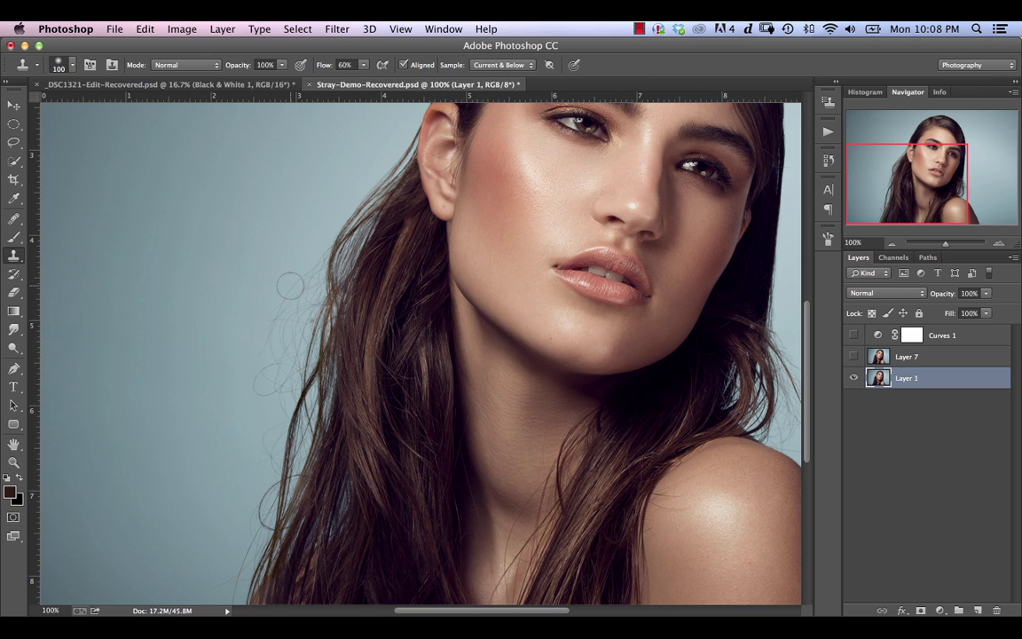
Try a Gaussian Blur with a 30.3 px radius on a duplicate of Layer 1, cancel it, and delete the duplicate.
left_click_drag(291, 283, 283, 263)
key("super+j")
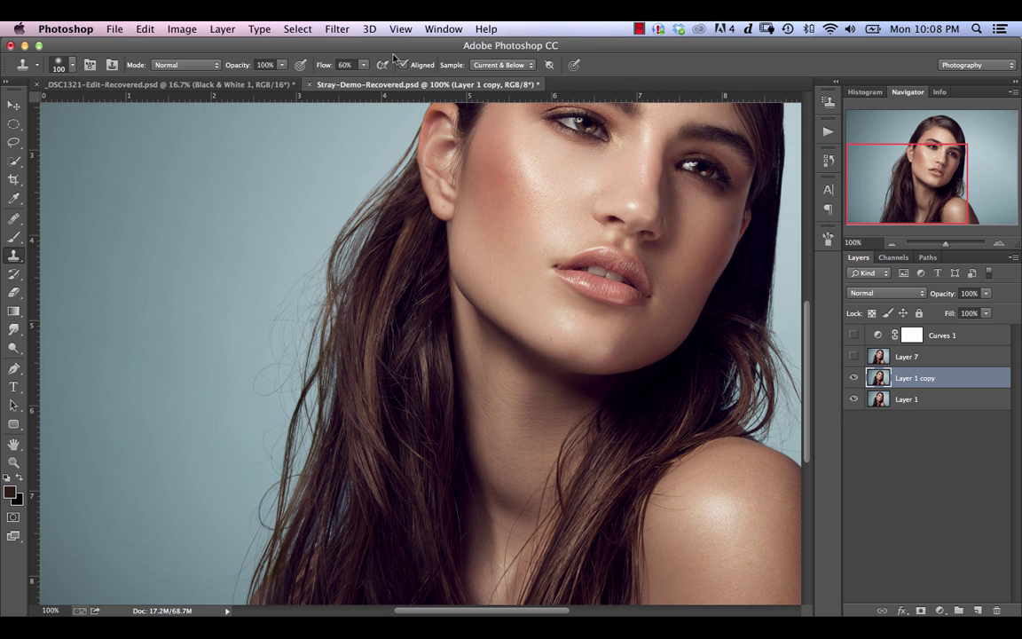
left_click(337, 29)
mouse_move(390, 197)
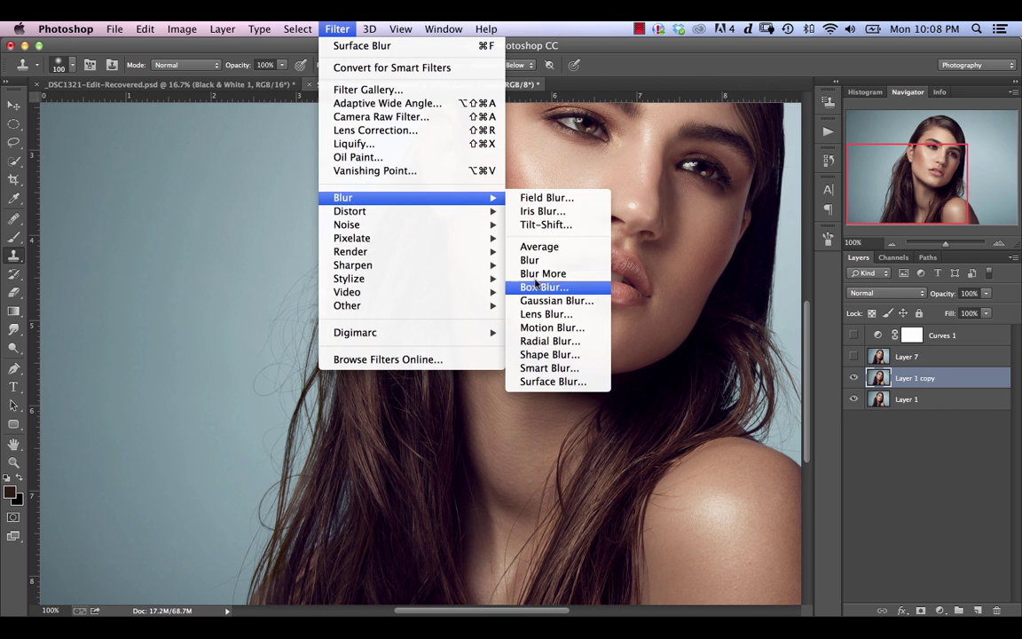
left_click(551, 300)
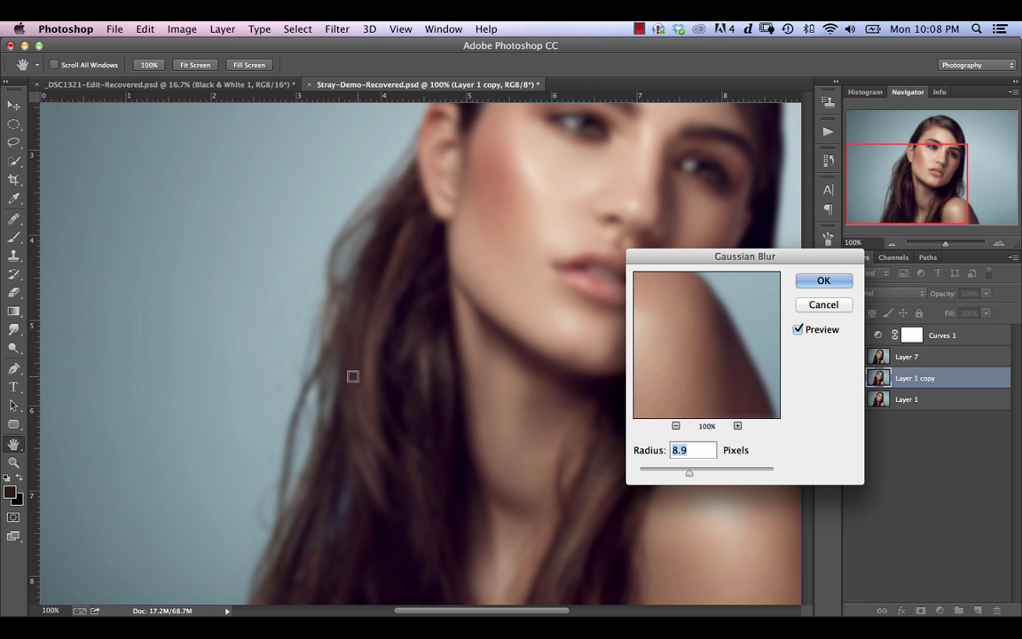
left_click(703, 472)
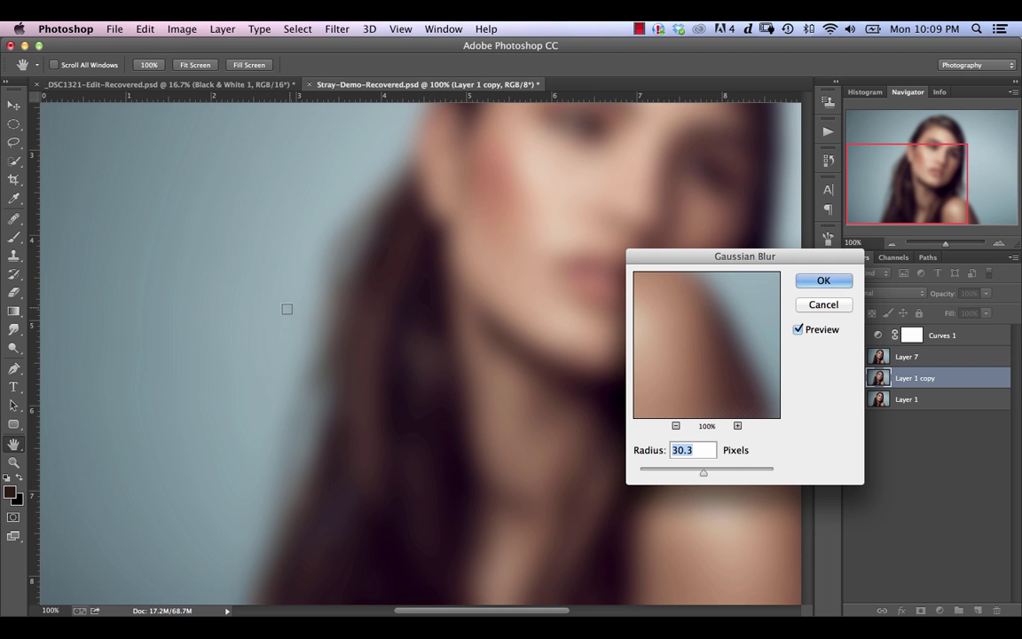
left_click(797, 330)
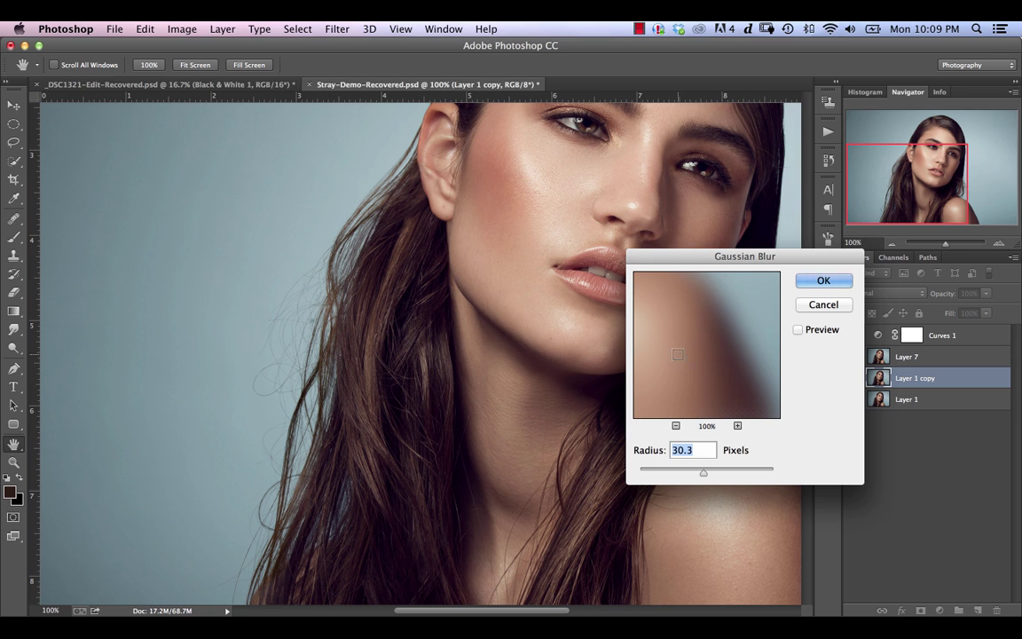
left_click(798, 329)
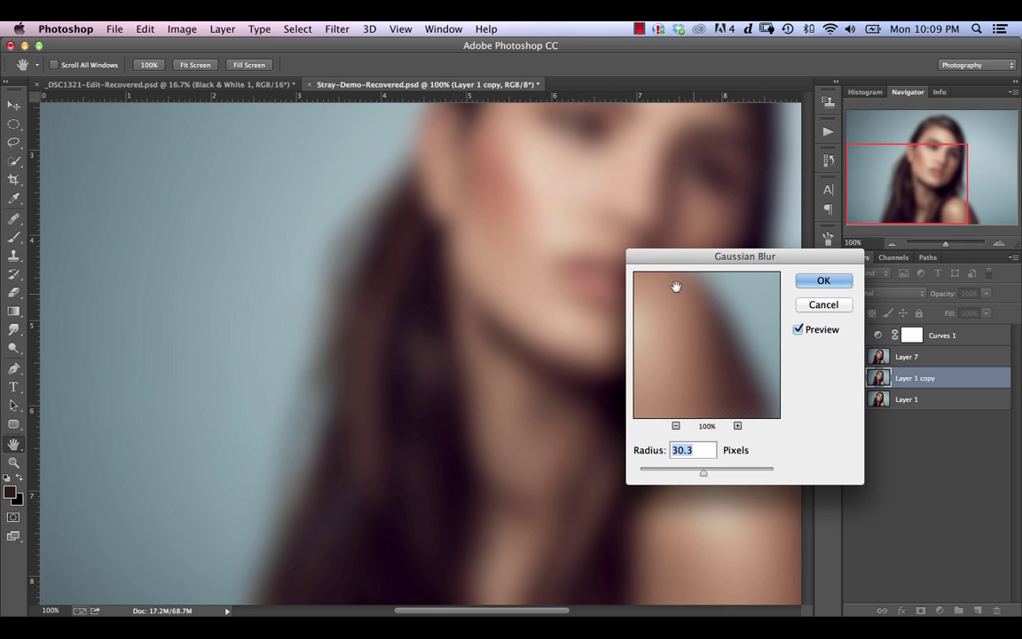
left_click(813, 307)
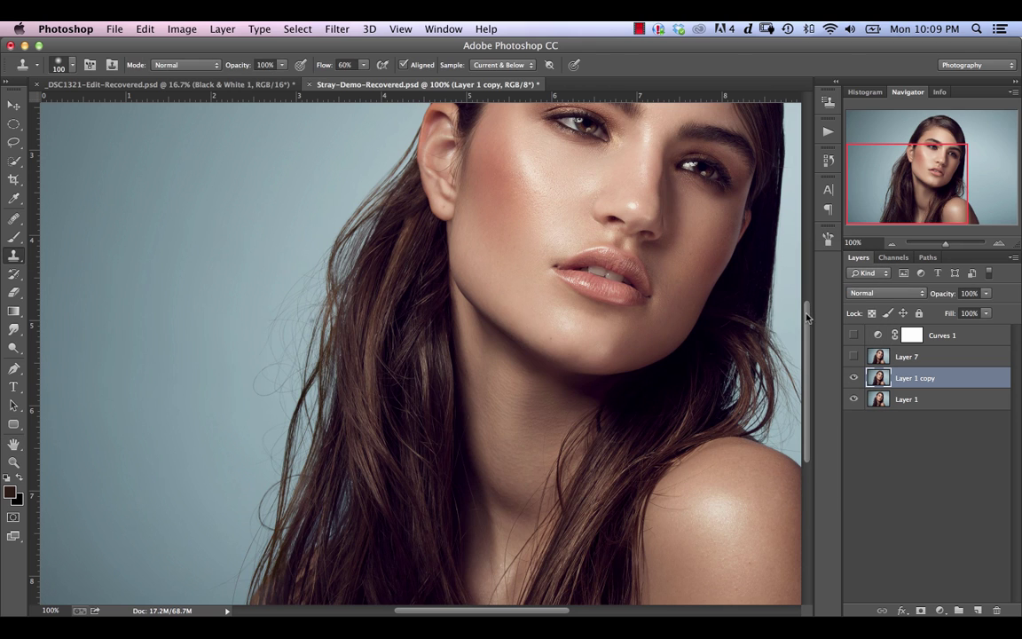
key("Delete")
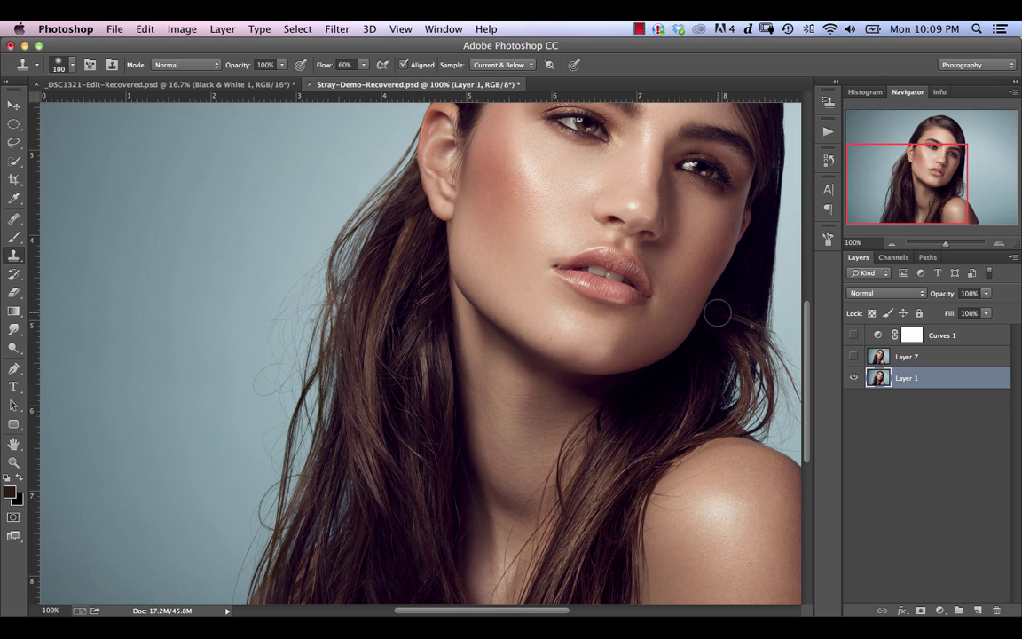
Duplicate Layer 1 and open Surface Blur on the copy, checking the shoulder and nearby hair in the preview.
key("super+j")
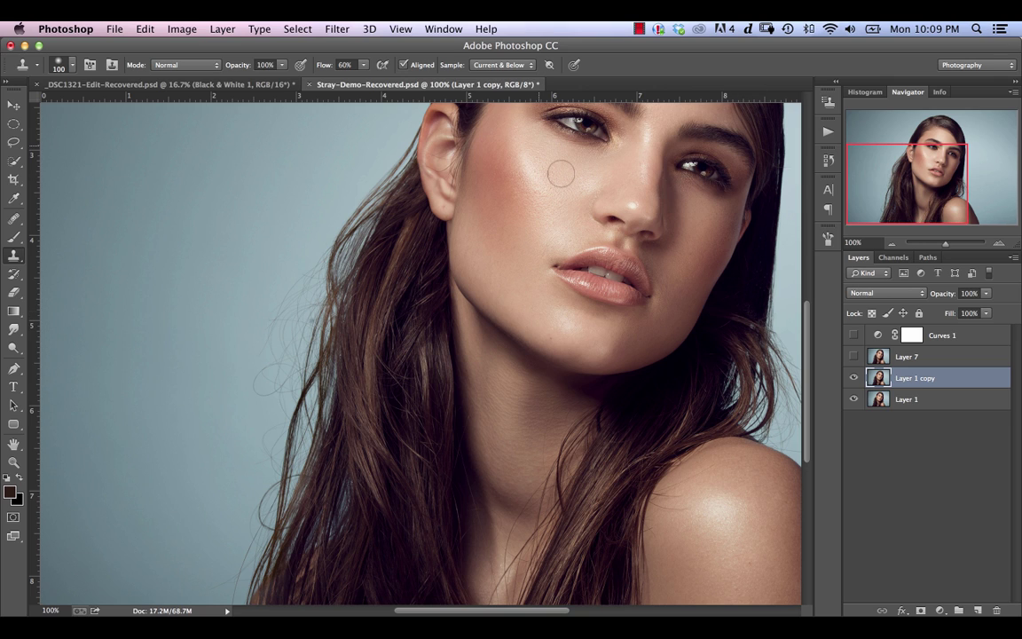
left_click(339, 29)
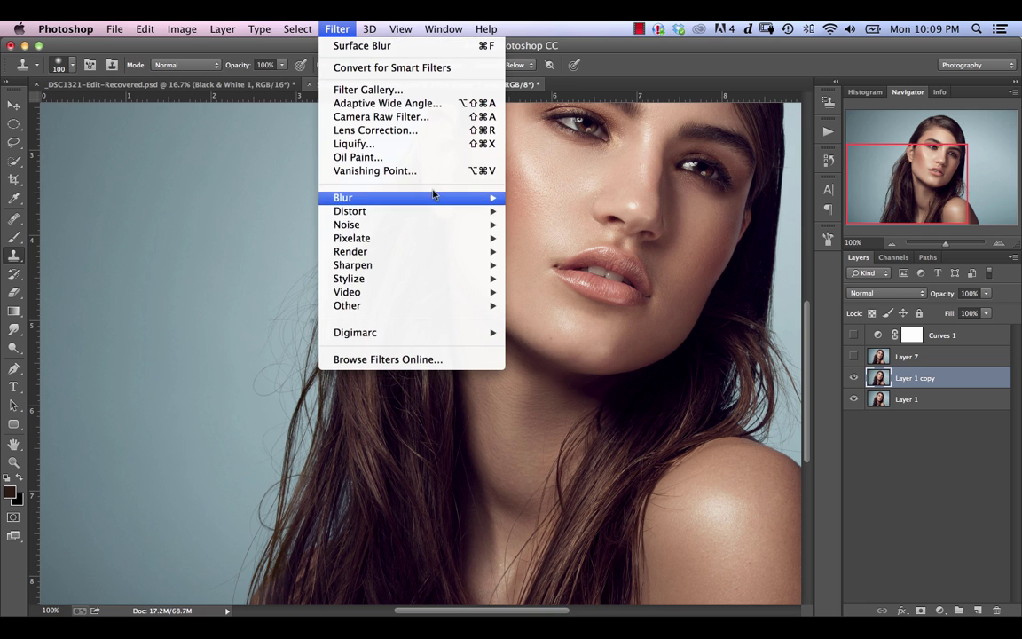
mouse_move(399, 197)
left_click(532, 384)
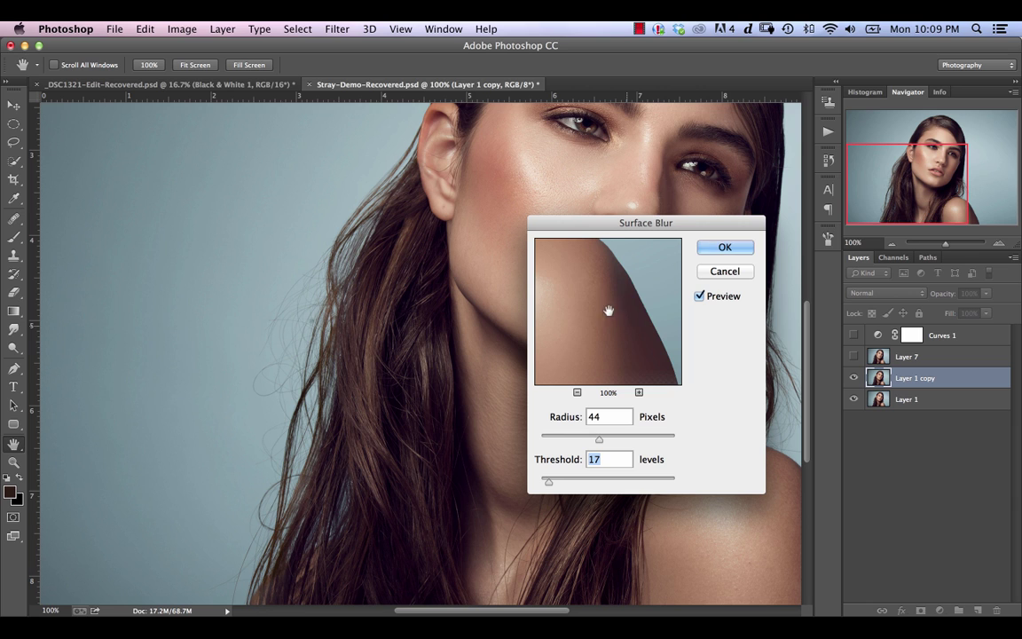
left_click_drag(640, 347, 681, 307)
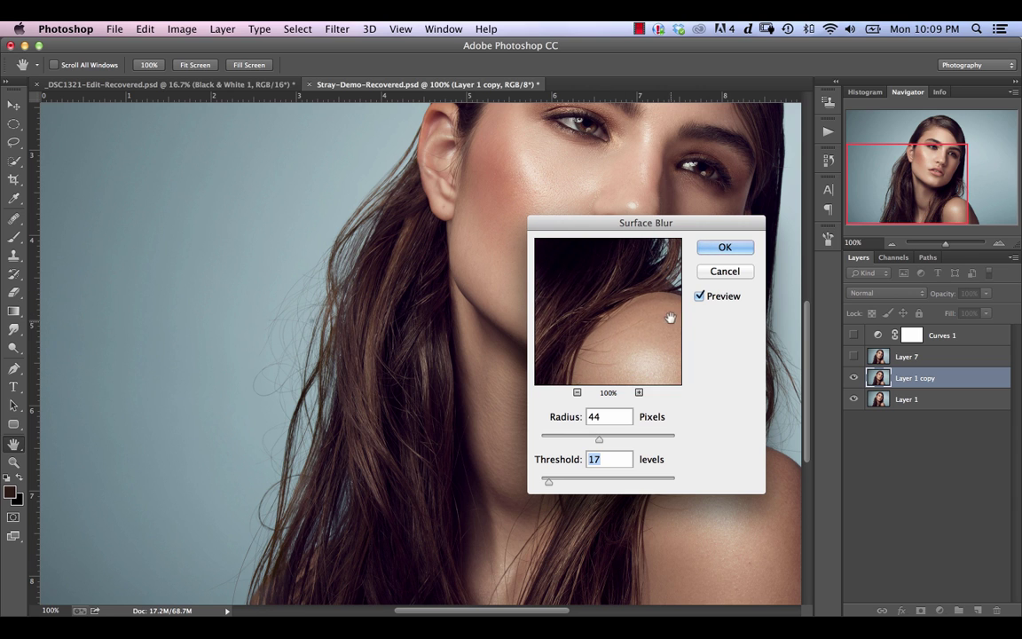
left_click_drag(625, 346, 594, 289)
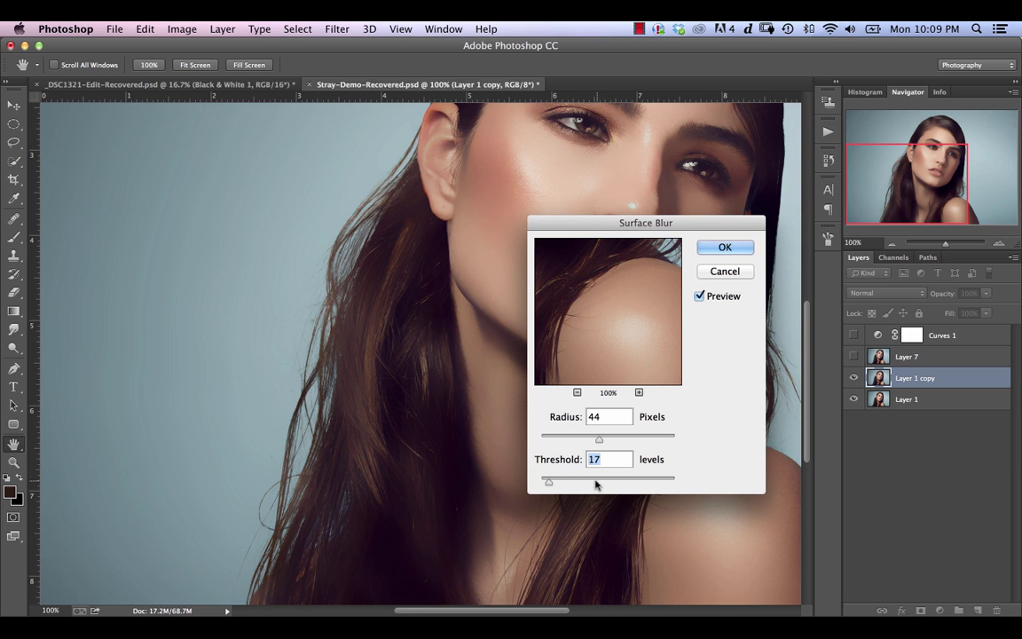
Test a Surface Blur threshold of 129, settle on 23 levels, and check the hair edge against the background in the preview.
left_click_drag(548, 482, 608, 481)
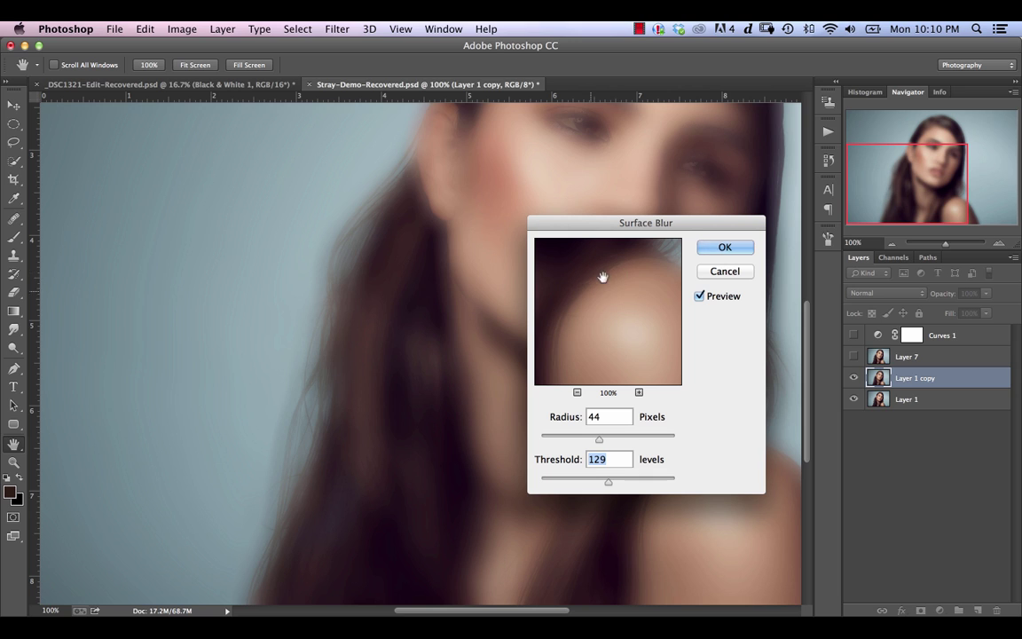
left_click(562, 479)
left_click_drag(562, 484, 552, 485)
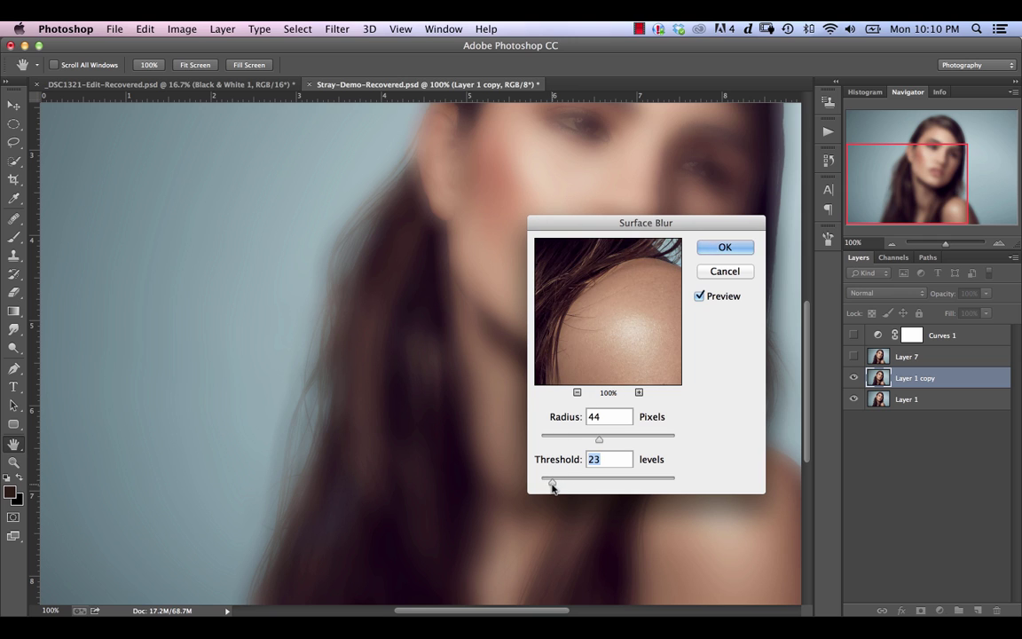
left_click_drag(612, 295, 593, 319)
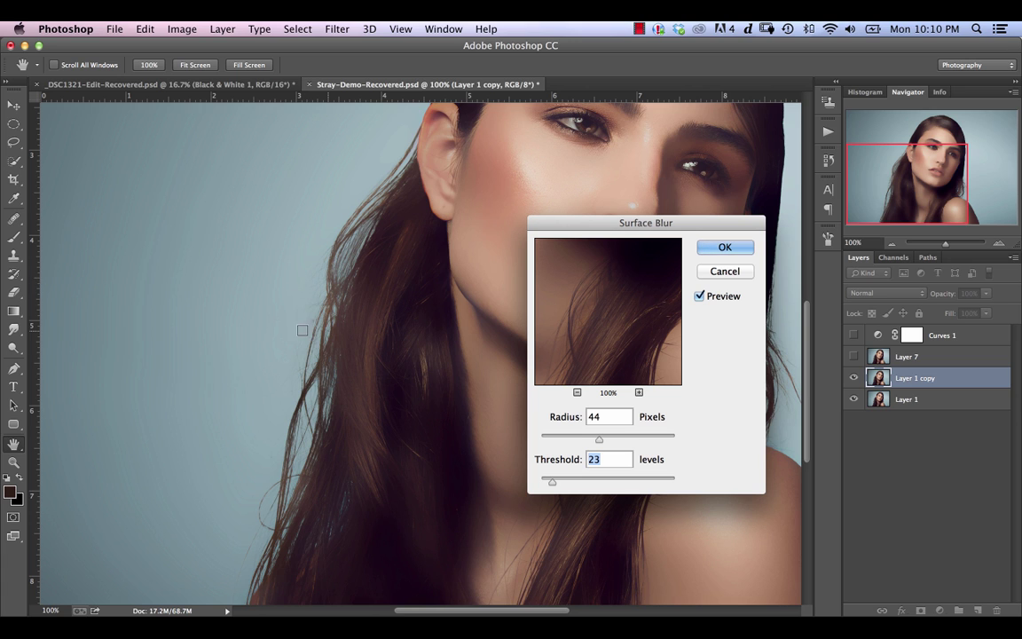
left_click_drag(609, 324, 680, 333)
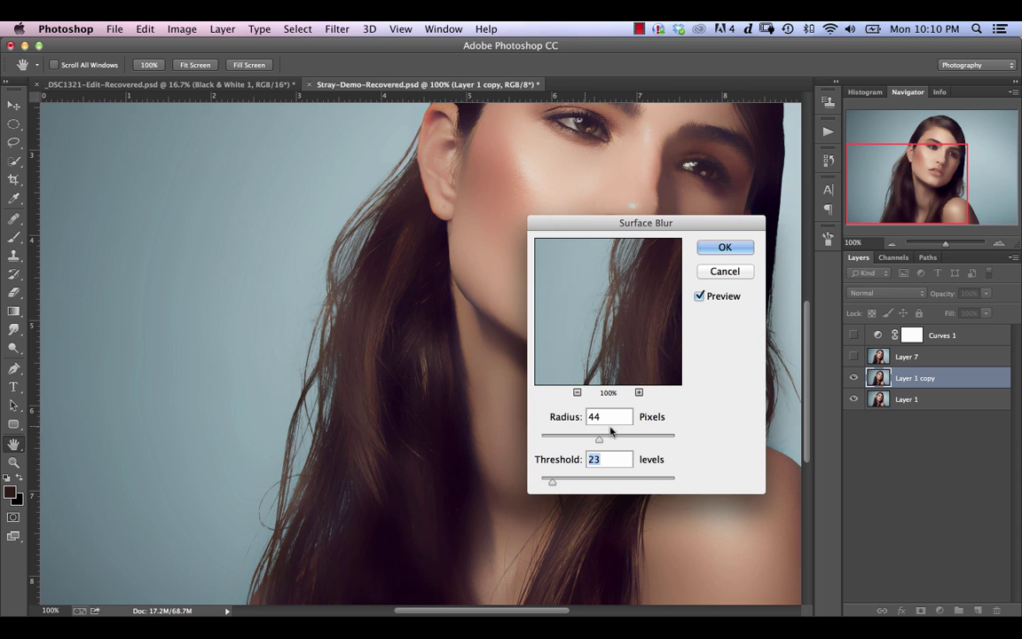
Compare Surface Blur radii such as 13, settle on 43 pixels, and apply the blur to the duplicate layer.
left_click_drag(599, 439, 631, 450)
left_click(562, 438)
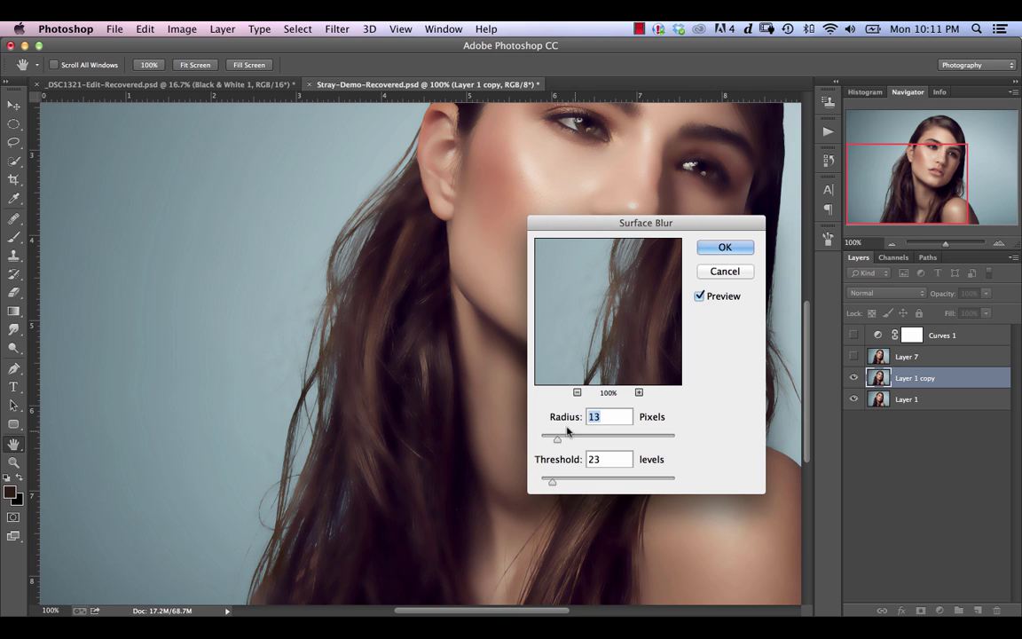
left_click_drag(557, 440, 599, 446)
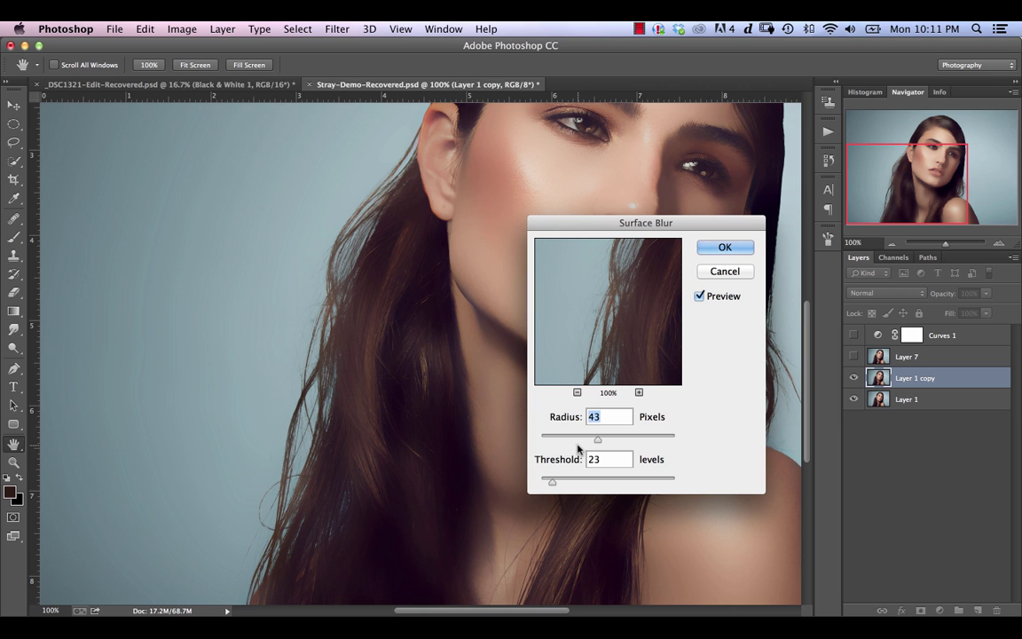
left_click(720, 247)
key("s")
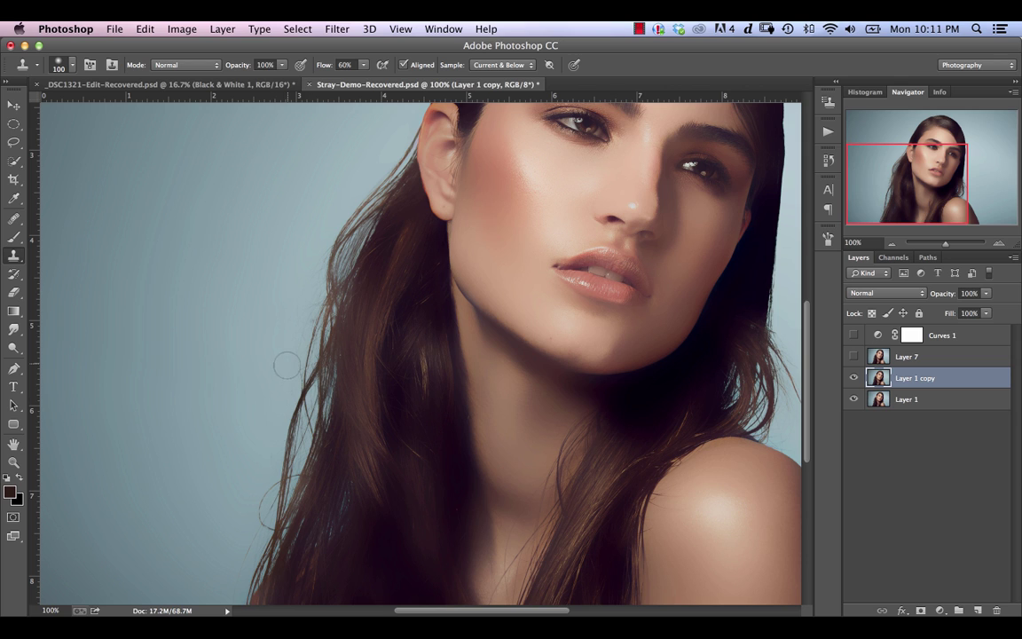
Apply Surface Blur again to the duplicate layer with a 43-pixel radius and a threshold of 17 levels.
left_click(345, 27)
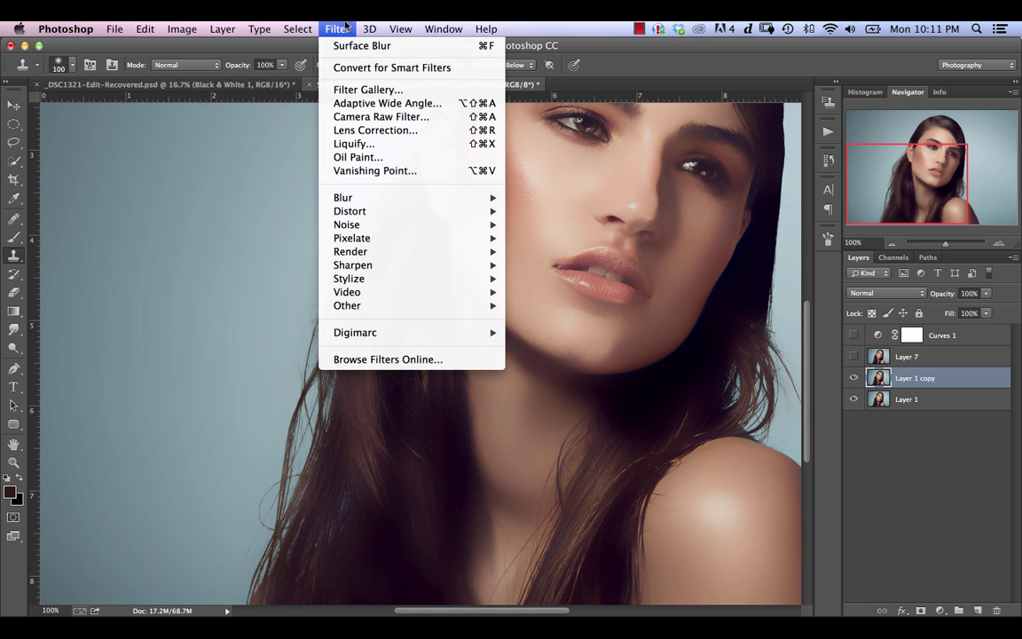
mouse_move(459, 199)
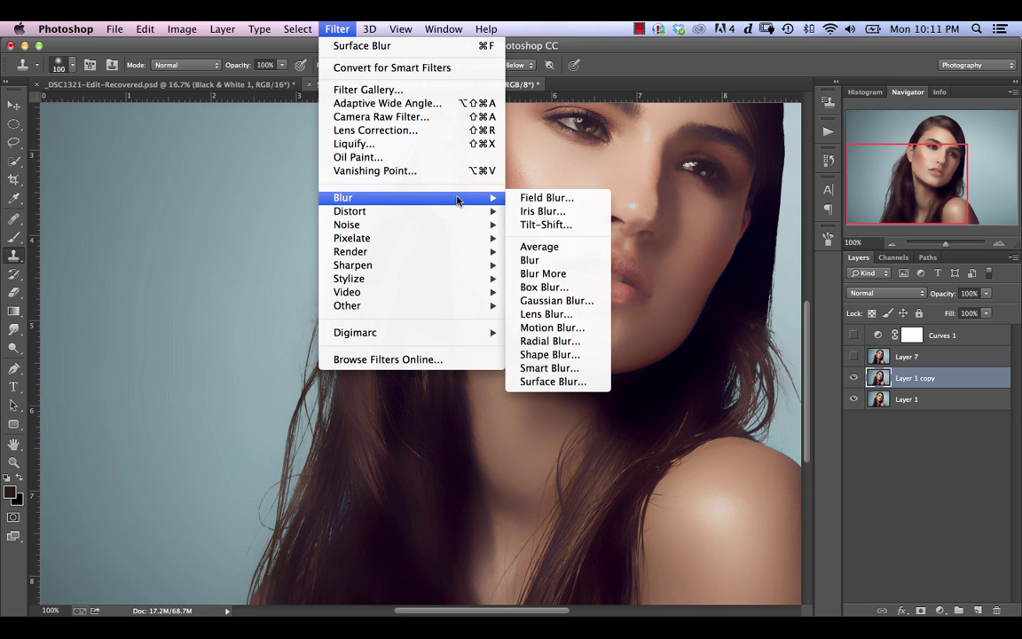
left_click(532, 382)
double_click(593, 458)
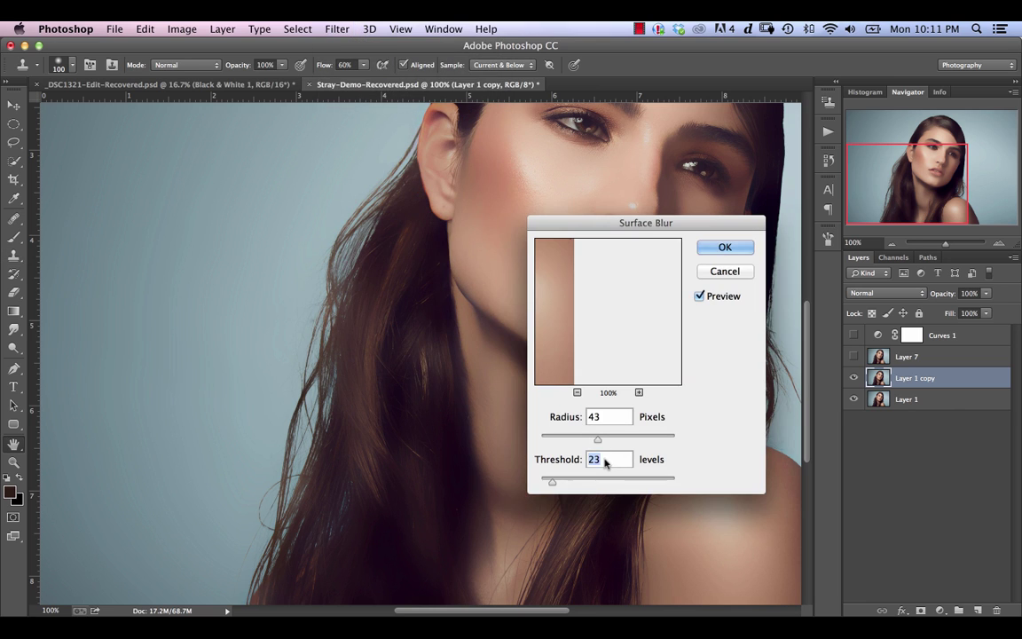
type("17")
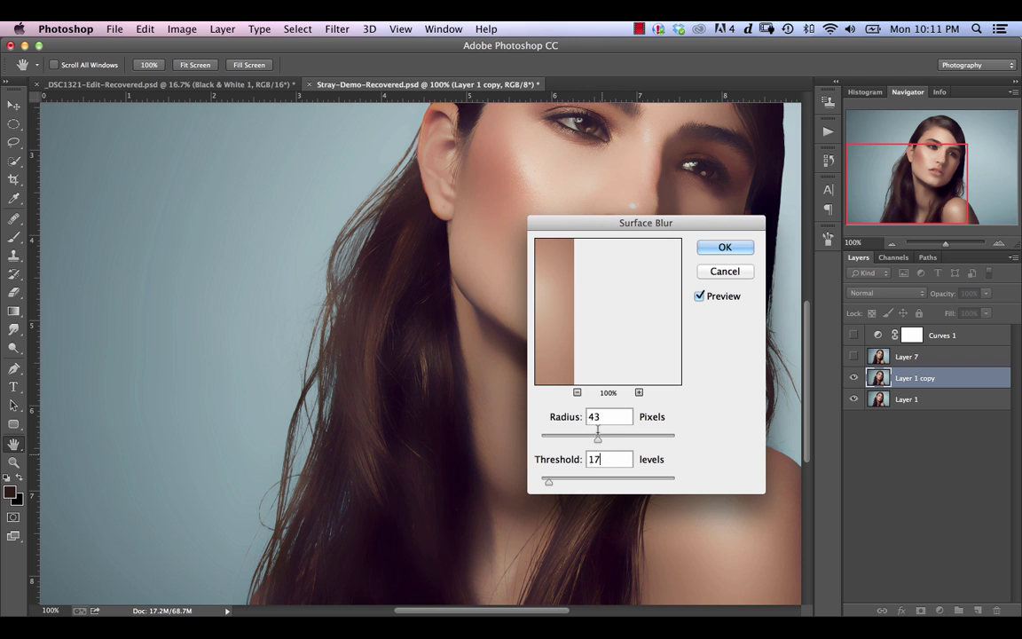
left_click_drag(568, 372, 537, 355)
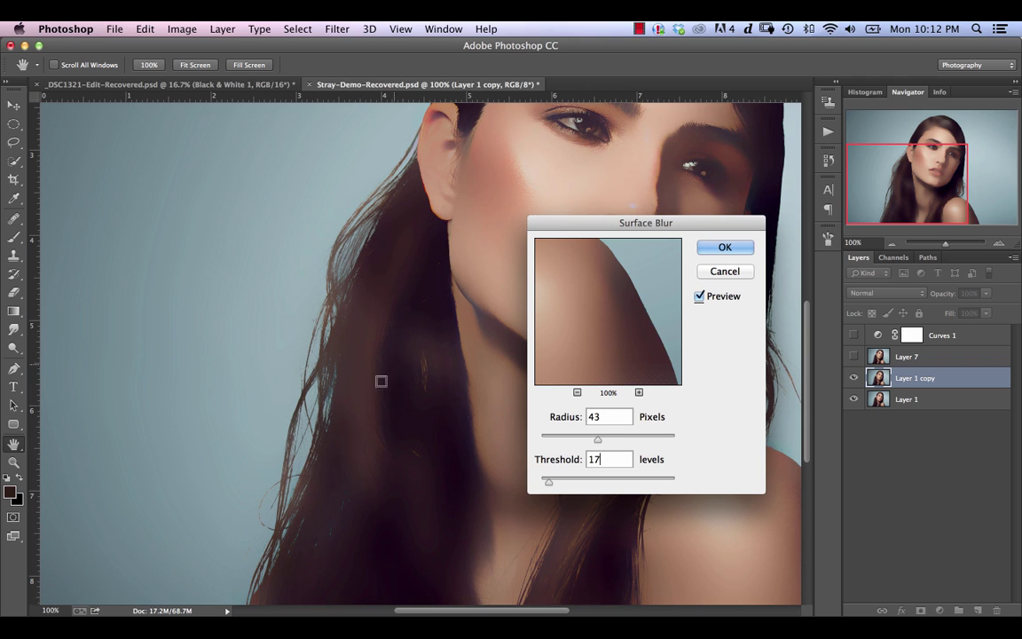
left_click(724, 248)
key("s")
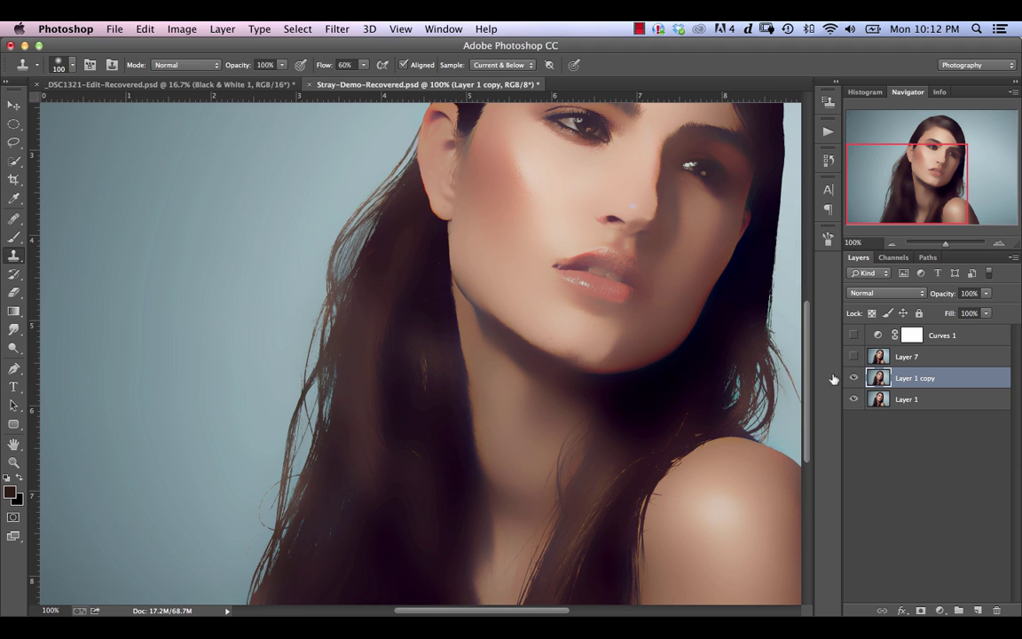
Add a new empty layer directly above the blurred duplicate of Layer 1.
key("super+alt+shift+n")
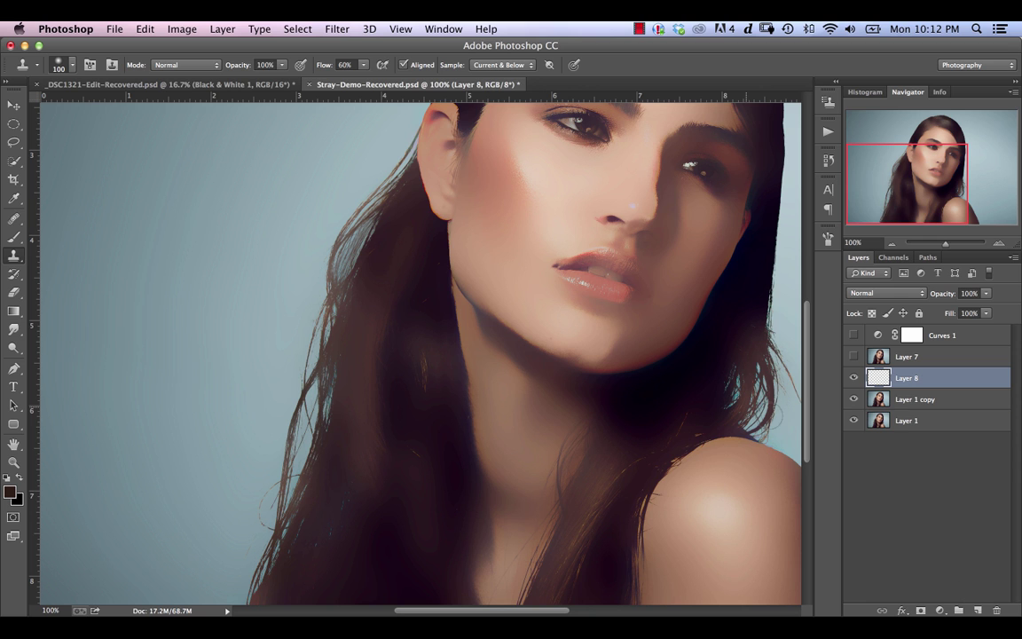
key("super+equal")
key("super+equal")
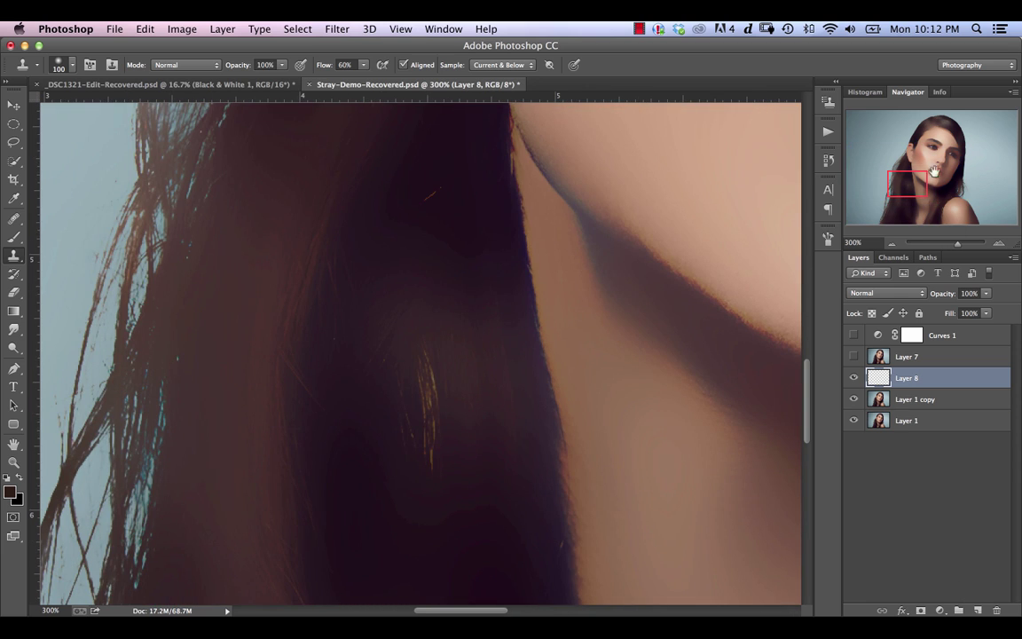
left_click_drag(921, 180, 910, 175)
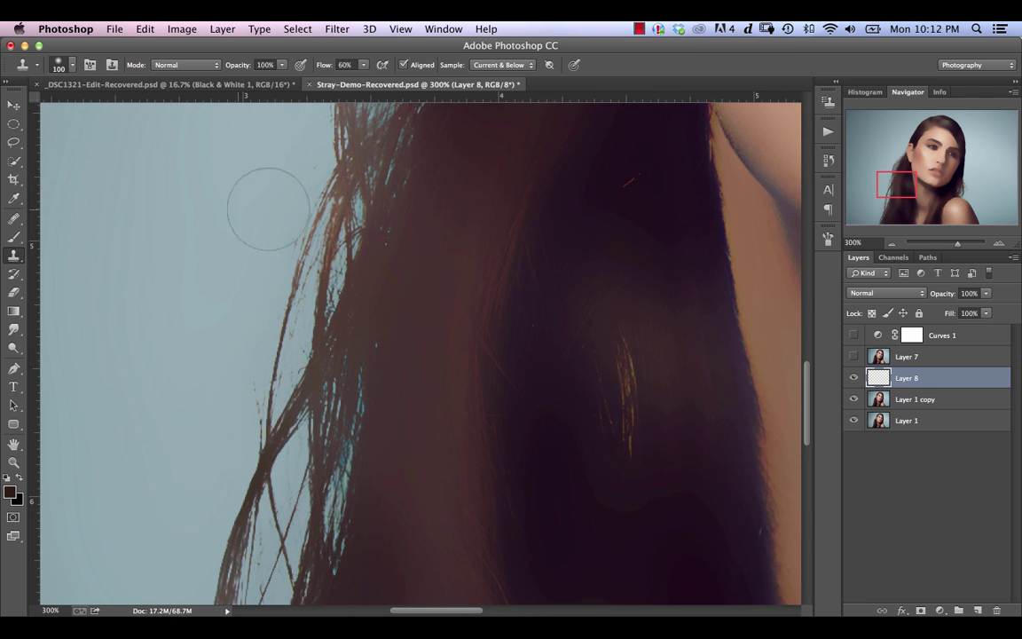
Clone background over the thin stray strands outside the long hair's edge below the ear, using a 50 px Clone Stamp brush.
key("bracketleft")
key("bracketleft")
key("bracketleft")
key("bracketleft")
key("bracketleft")
mouse_move(290, 229)
left_mouse_down()
mouse_move(315, 158)
mouse_move(278, 289)
mouse_move(234, 381)
mouse_move(247, 372)
mouse_move(242, 434)
left_mouse_up()
left_click_drag(315, 319, 299, 217)
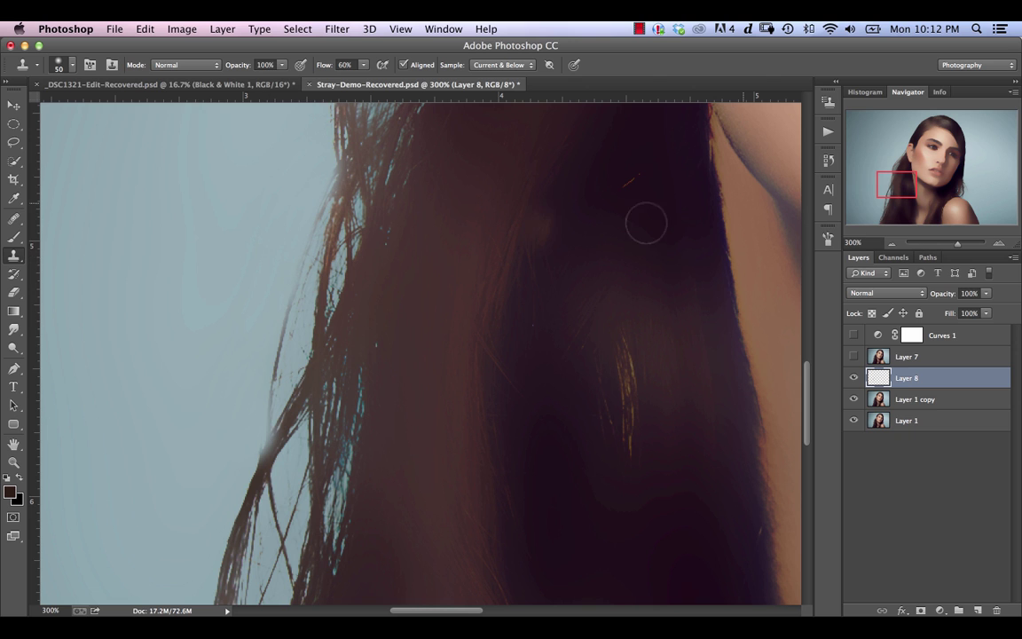
Clone out the looping stray hair beside the lower hair edge with a 10 px Clone Stamp brush at 70% flow.
left_click_drag(890, 210, 896, 196)
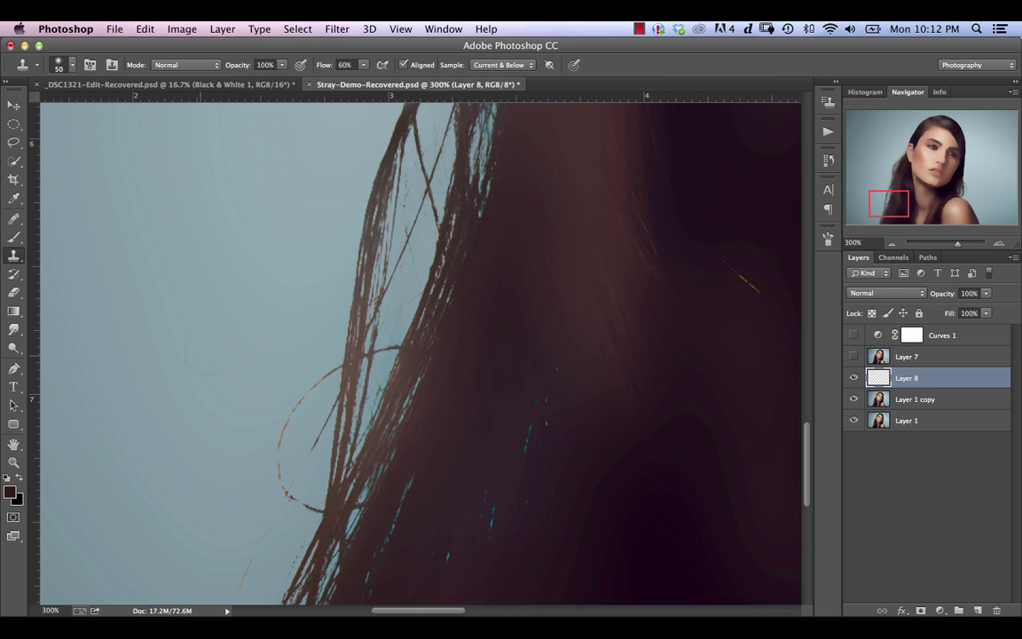
key("bracketleft")
key("bracketleft")
key("bracketleft")
key("bracketleft")
key("bracketleft")
key("shift+7")
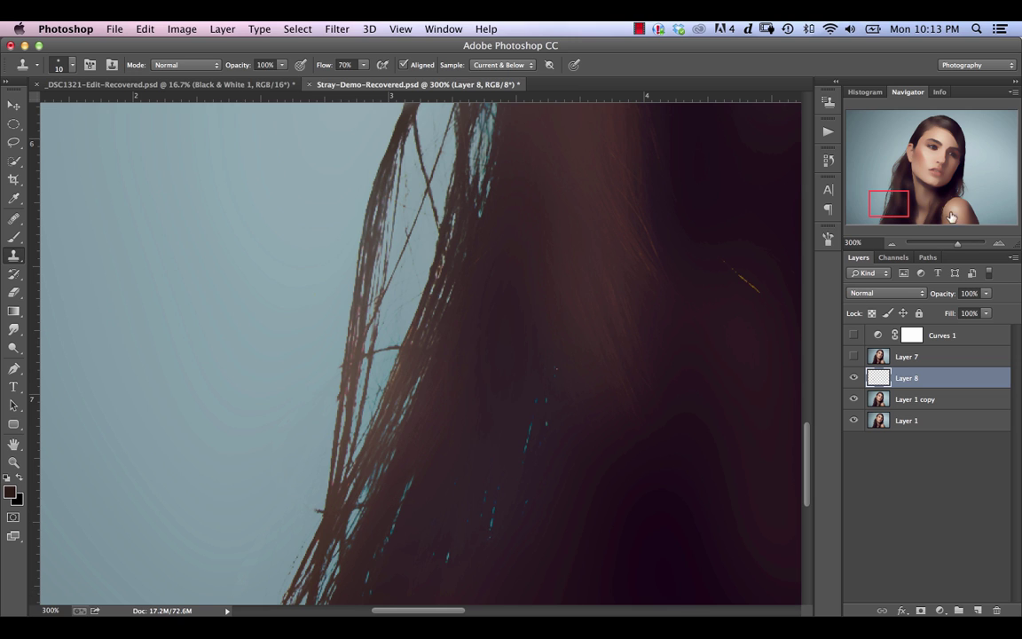
left_click_drag(903, 205, 895, 212)
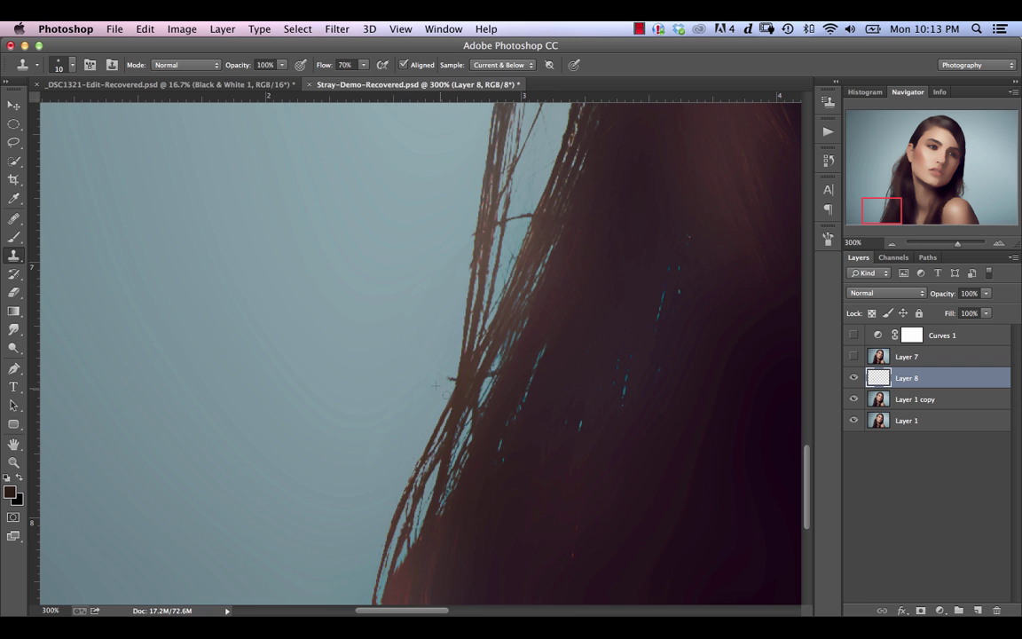
Sample the nearby background and clone away flyaway hairs along the hair edge beside the neck with a 35 px brush.
left_click_drag(887, 212, 907, 164)
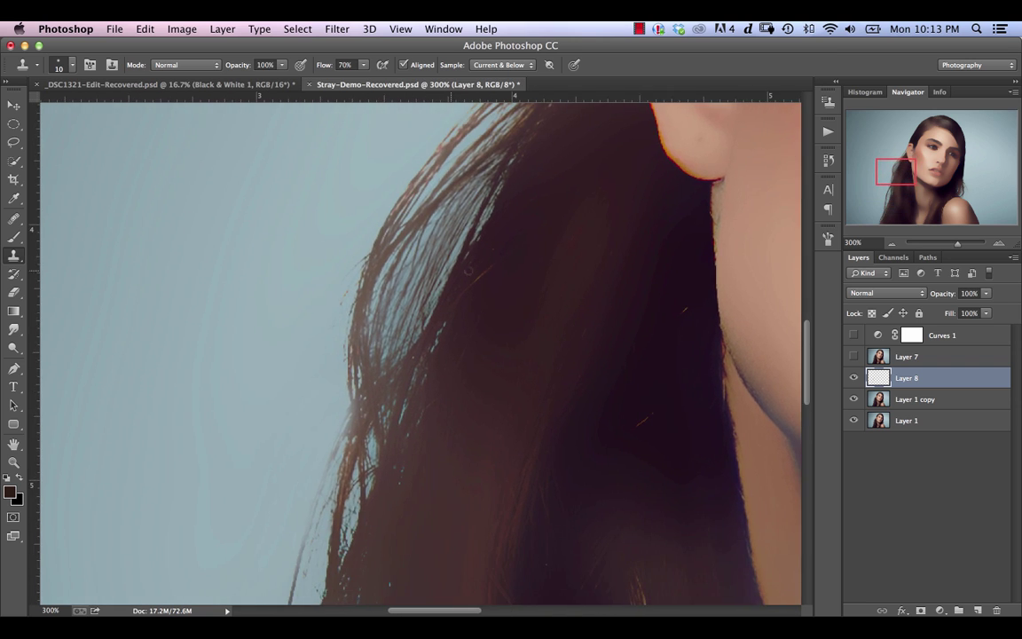
key("bracketright")
key("bracketright")
key("bracketright")
key("bracketright")
key("bracketright")
left_click(312, 306, "alt")
left_click_drag(350, 239, 339, 366)
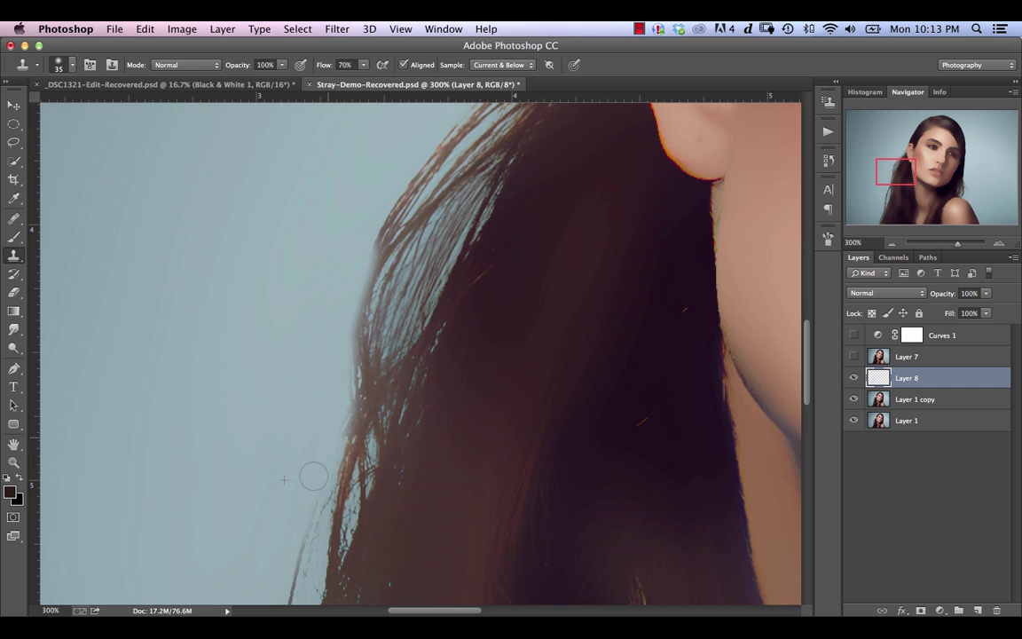
Clone out the remaining faint strand outside the mid-length hair and check the whole portrait.
left_click_drag(311, 388, 360, 217)
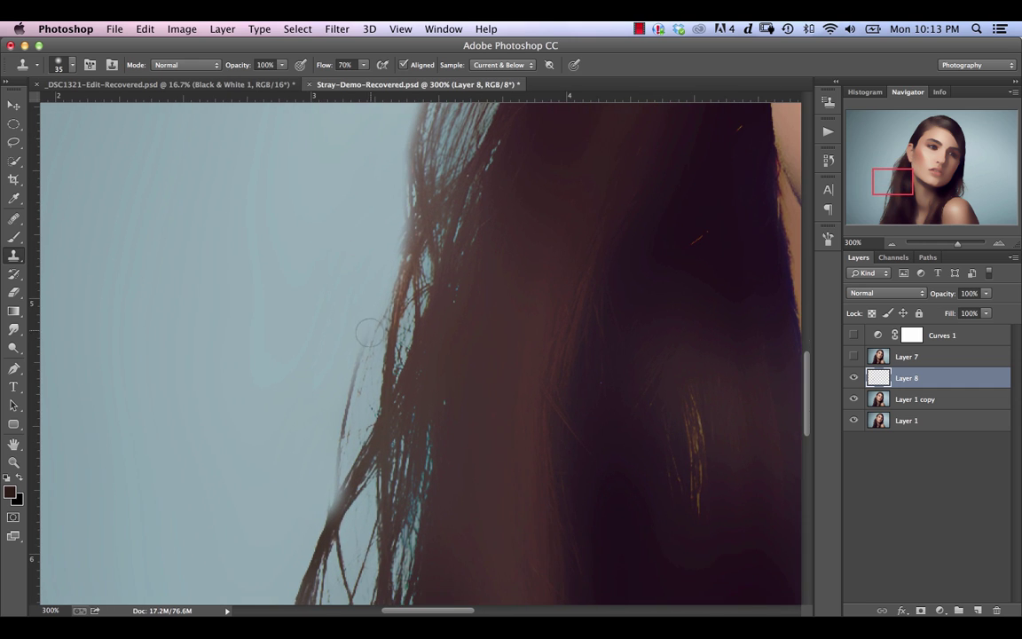
mouse_move(366, 336)
left_mouse_down()
mouse_move(330, 404)
mouse_move(326, 471)
mouse_move(364, 377)
mouse_move(357, 414)
left_mouse_up()
key("super+1")
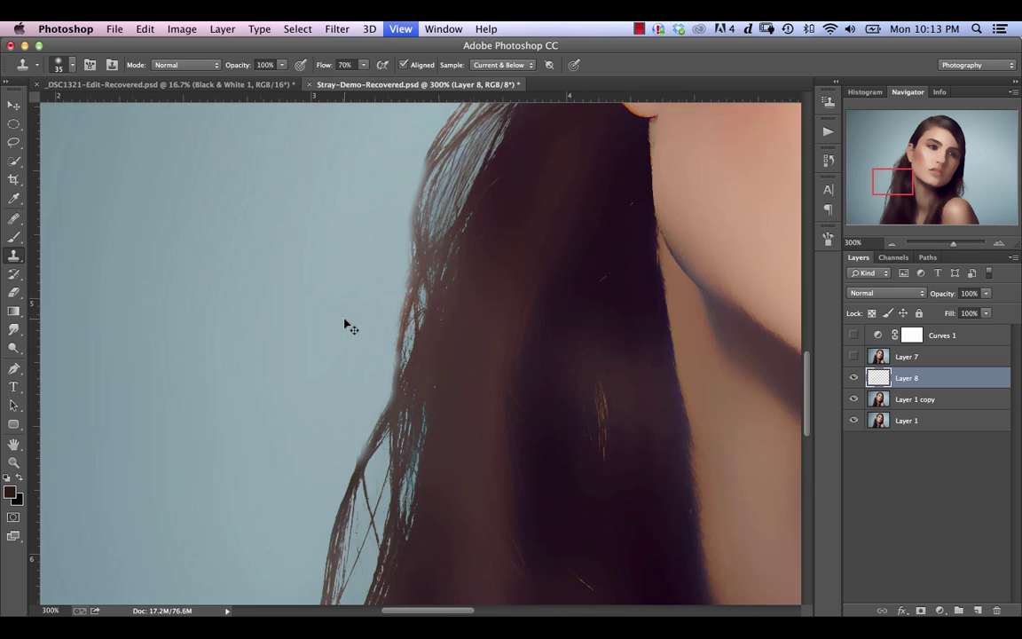
key("super+0")
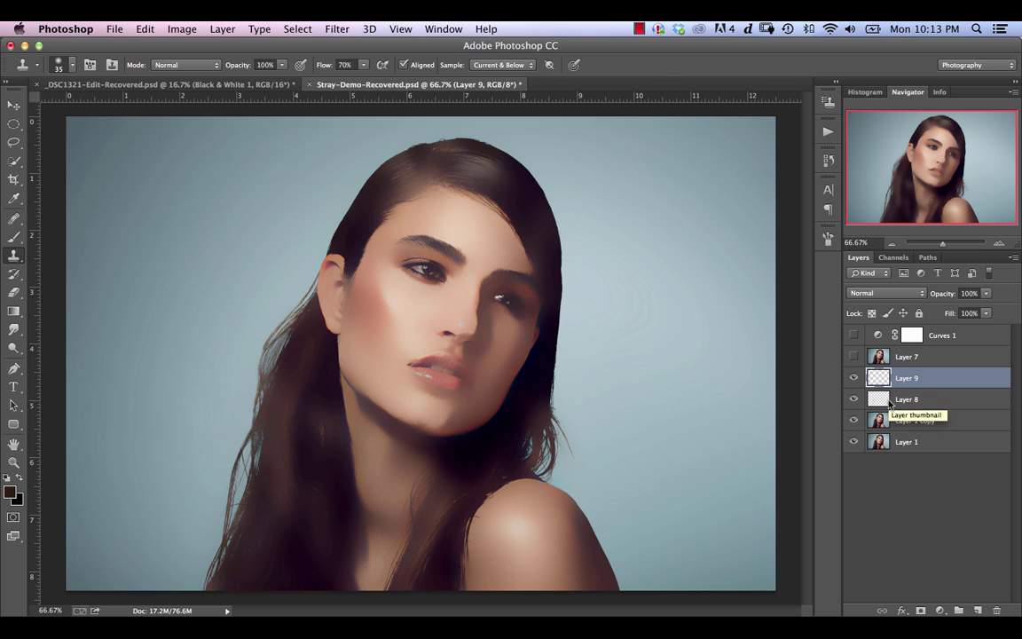
Stamp the visible layers into a new layer above Layer 8, and delete Layer 8 and Layer 1 copy.
key("super+alt+shift+e")
left_click(951, 400)
left_click(949, 420, "shift")
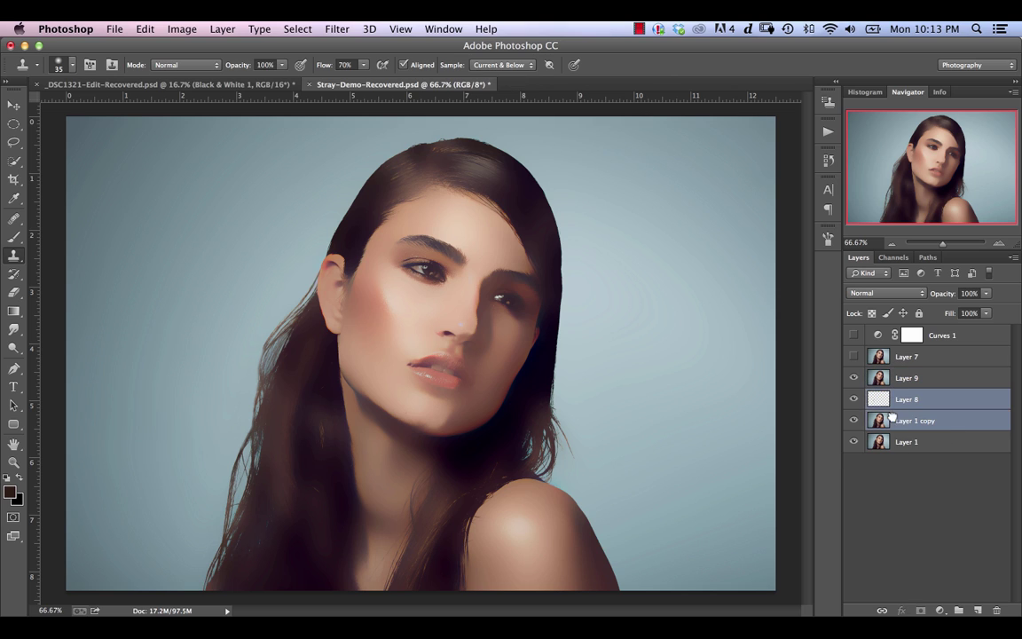
key("BackSpace")
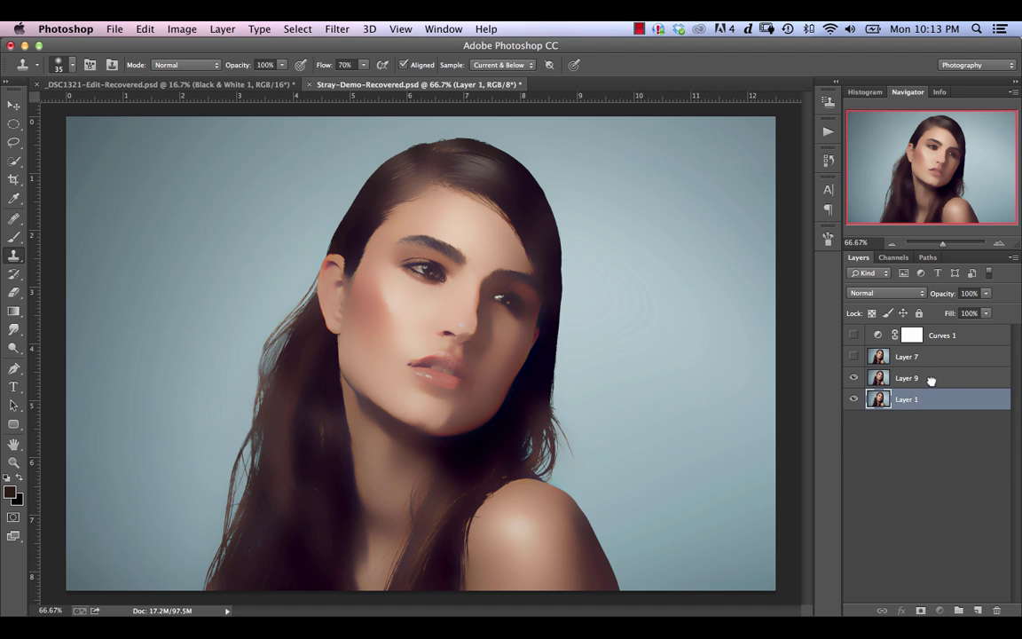
Hide the merged Layer 9 behind a black mask and ready a 100 px white brush with 73% hardness and 36% flow.
left_click(930, 377)
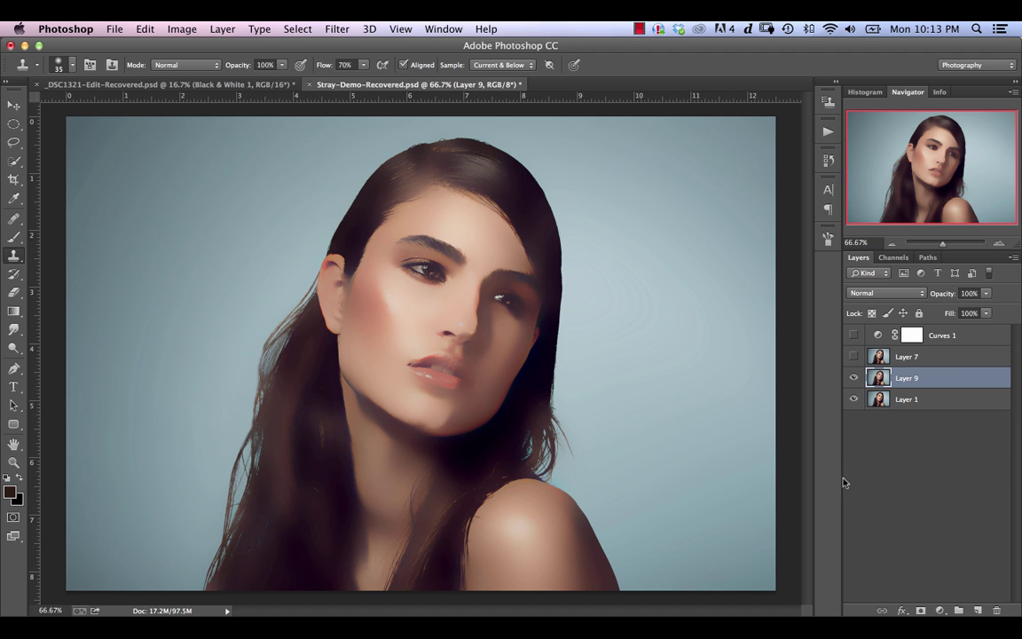
left_click(919, 610, "alt")
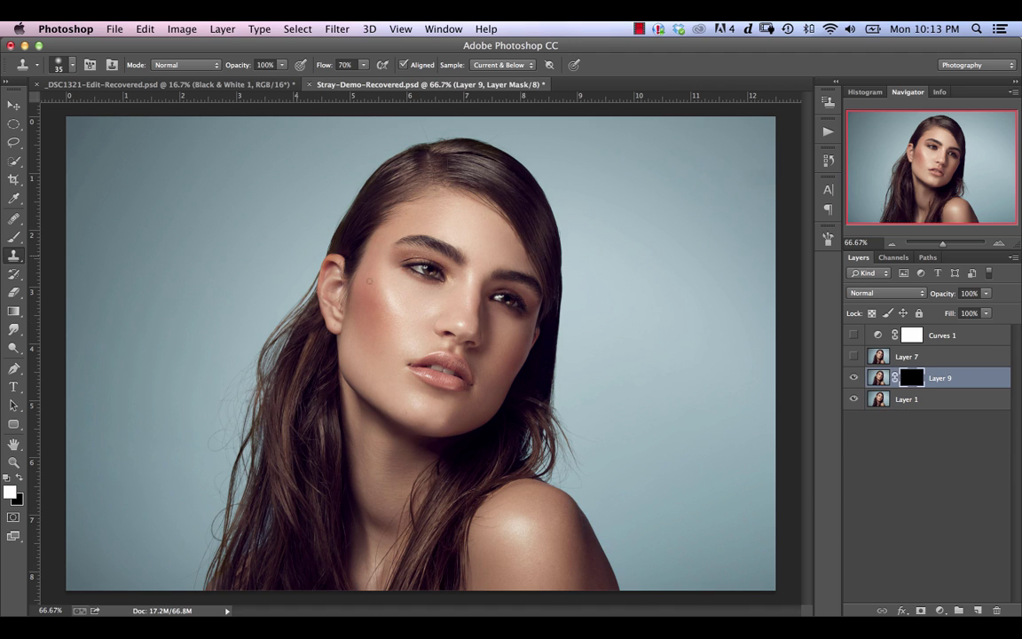
key("b")
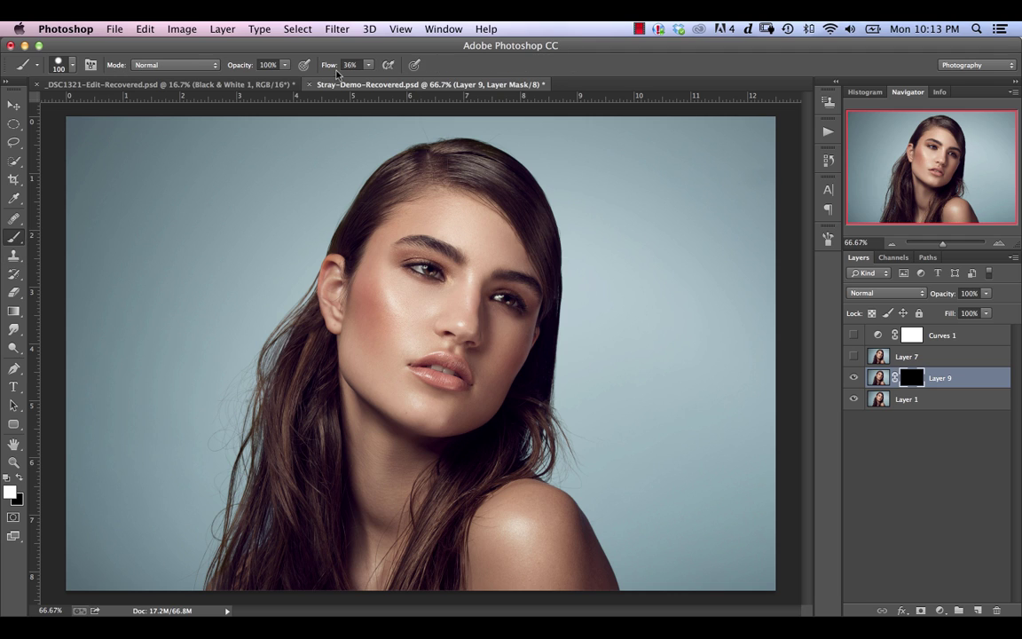
left_click(74, 68)
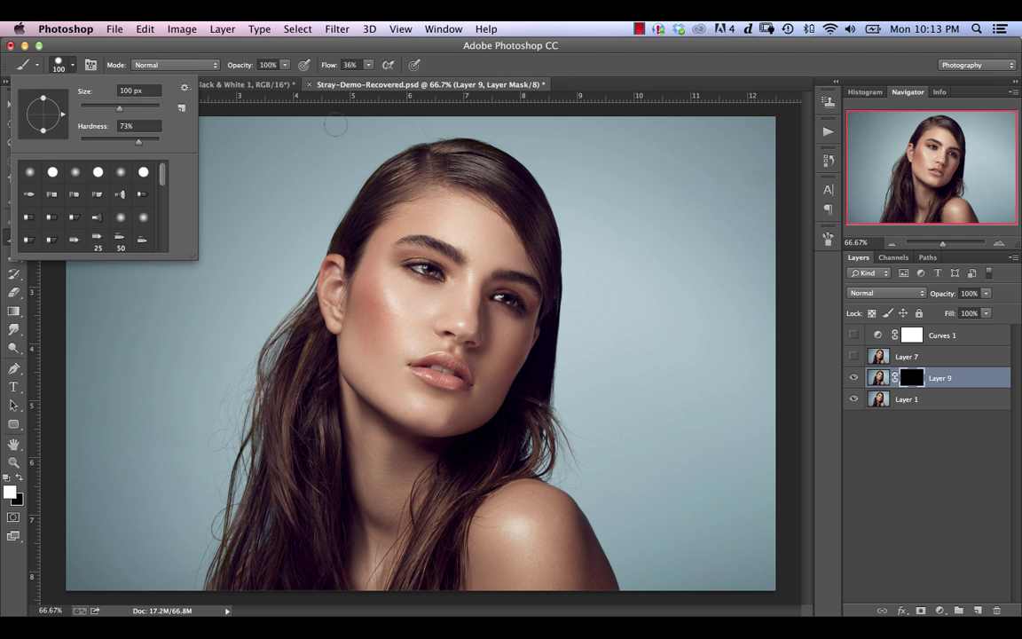
left_click(364, 217)
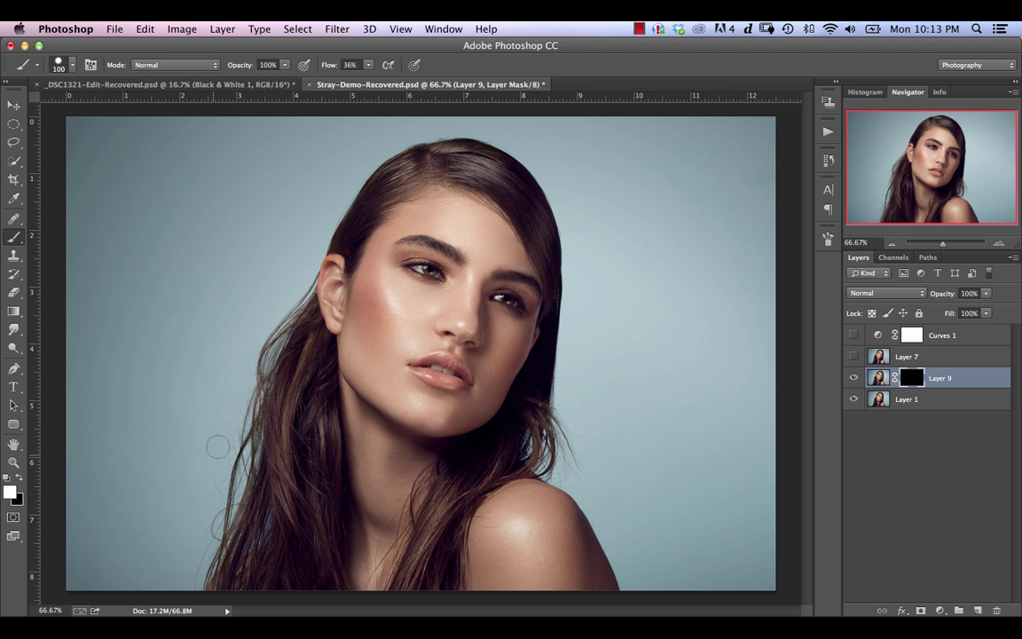
Paint white on Layer 9's mask over the stray hairs beside the long hair, and compare with the layer hidden and shown.
mouse_move(217, 447)
left_mouse_down()
mouse_move(234, 399)
mouse_move(211, 359)
mouse_move(195, 467)
left_mouse_up()
mouse_move(216, 478)
left_mouse_down()
mouse_move(230, 426)
mouse_move(203, 506)
left_mouse_up()
left_click(854, 378)
left_click(854, 378)
left_click(855, 381)
left_click(856, 382)
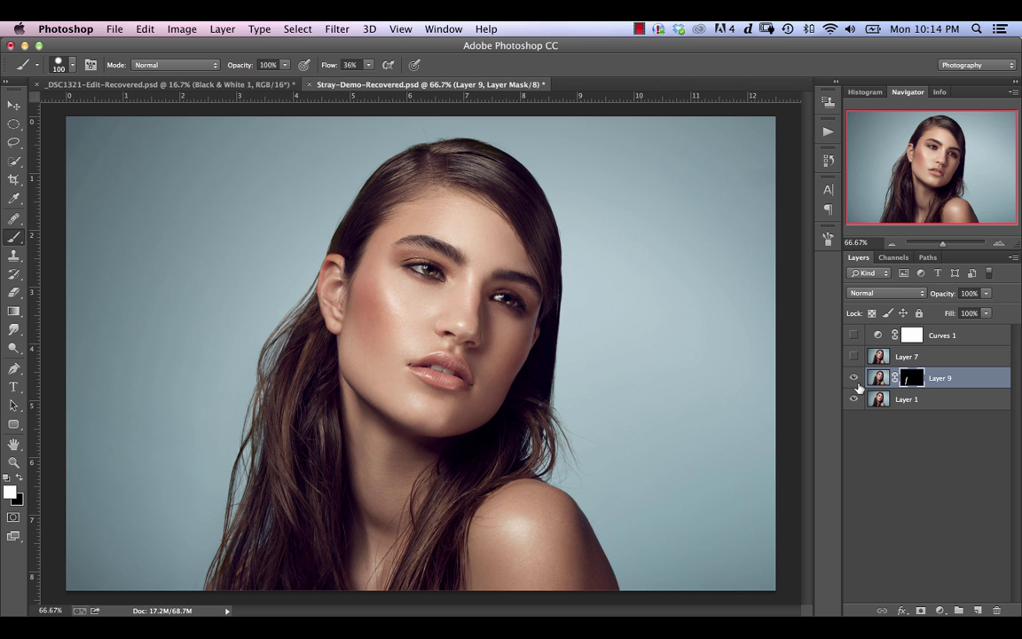
Compare the cleaned background with and without Layer 9 under the Curves 1 adjustment.
left_click(854, 335)
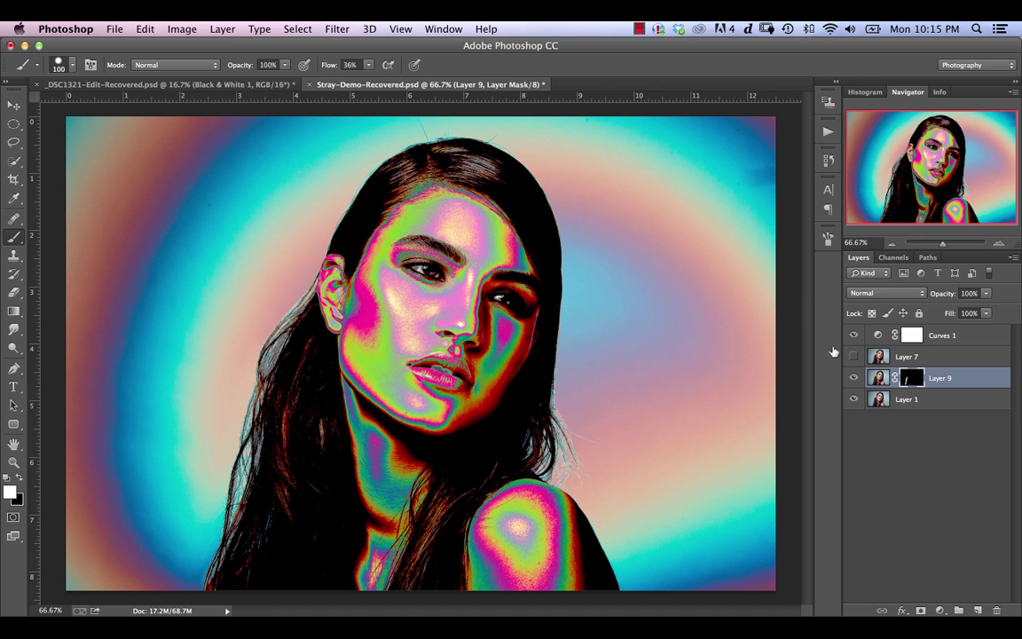
left_click(853, 377)
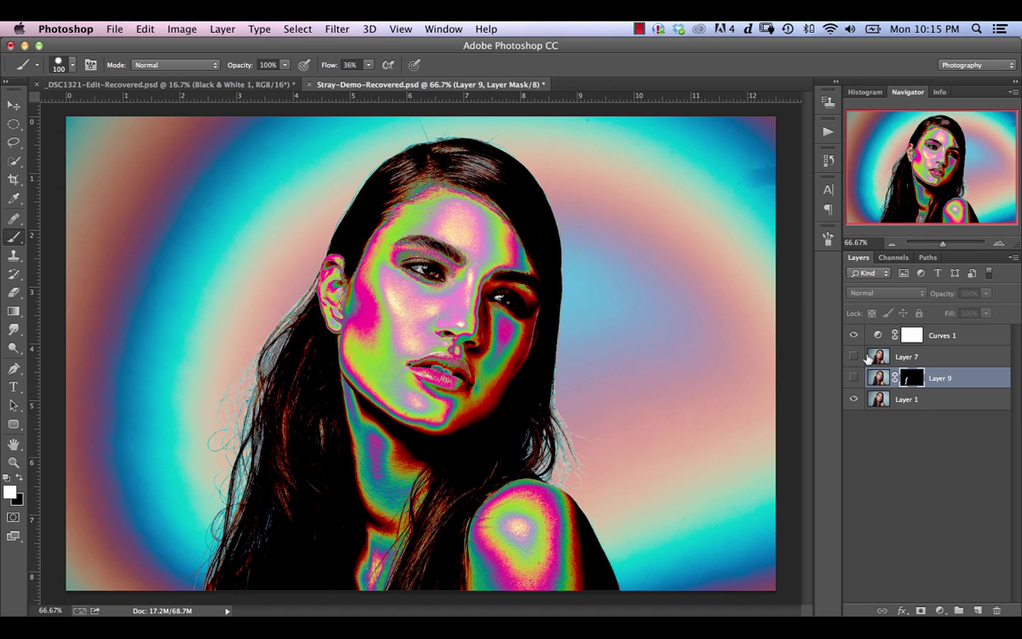
left_click(853, 335)
left_click(853, 377)
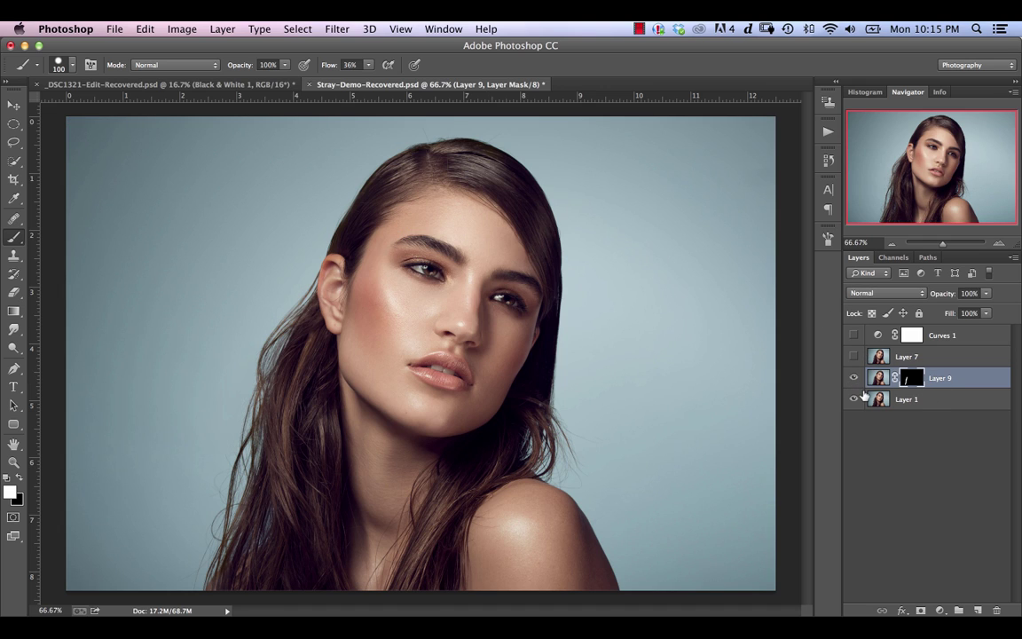
Stamp the visible layers into a new layer above Layer 9, hide Layer 9, and set the stamped layer's blend mode to Difference.
key("super+alt+shift+e")
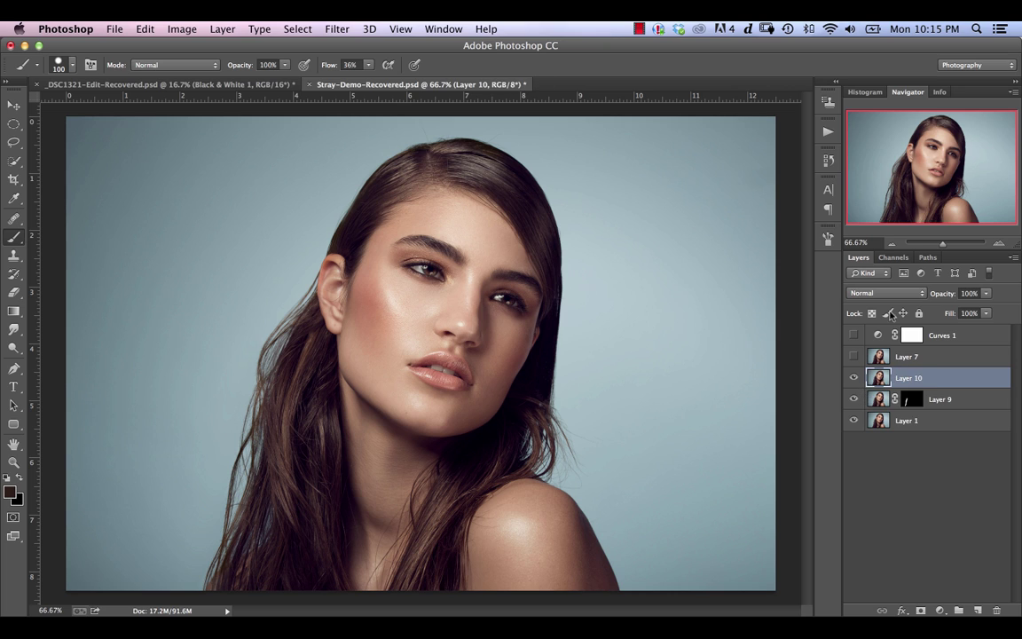
left_click(972, 398)
left_click(933, 378)
left_click(854, 398)
left_click(871, 293)
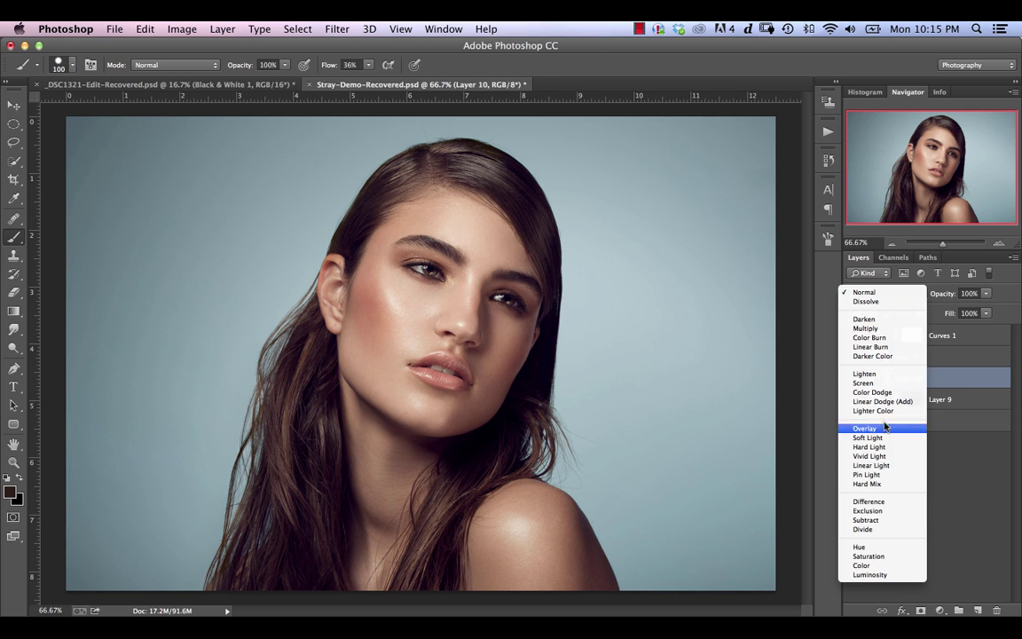
left_click(868, 501)
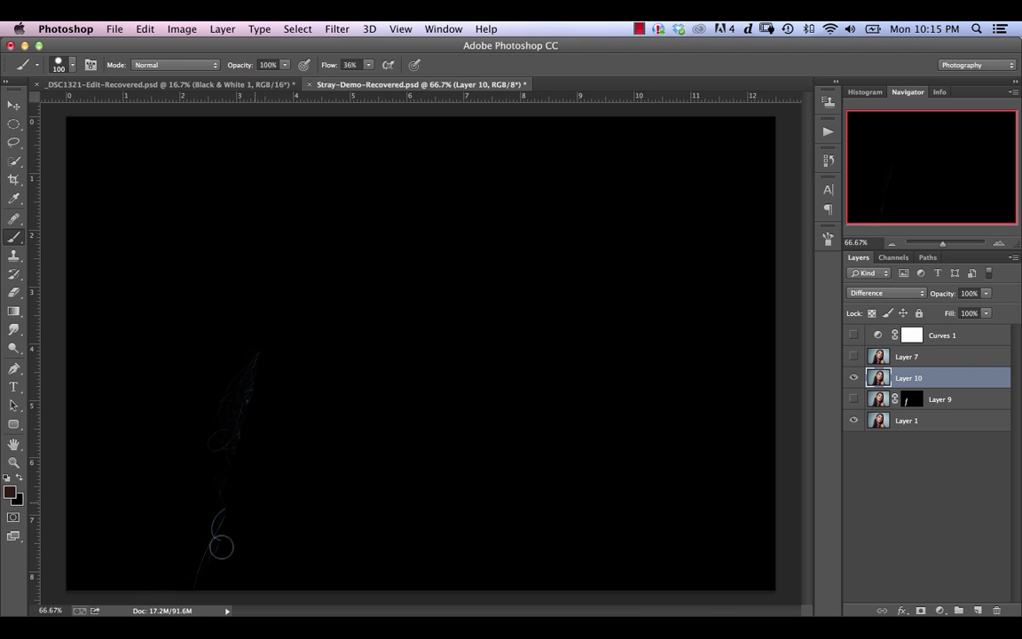
Hide the Difference layer and select Layer 1.
left_click(855, 380)
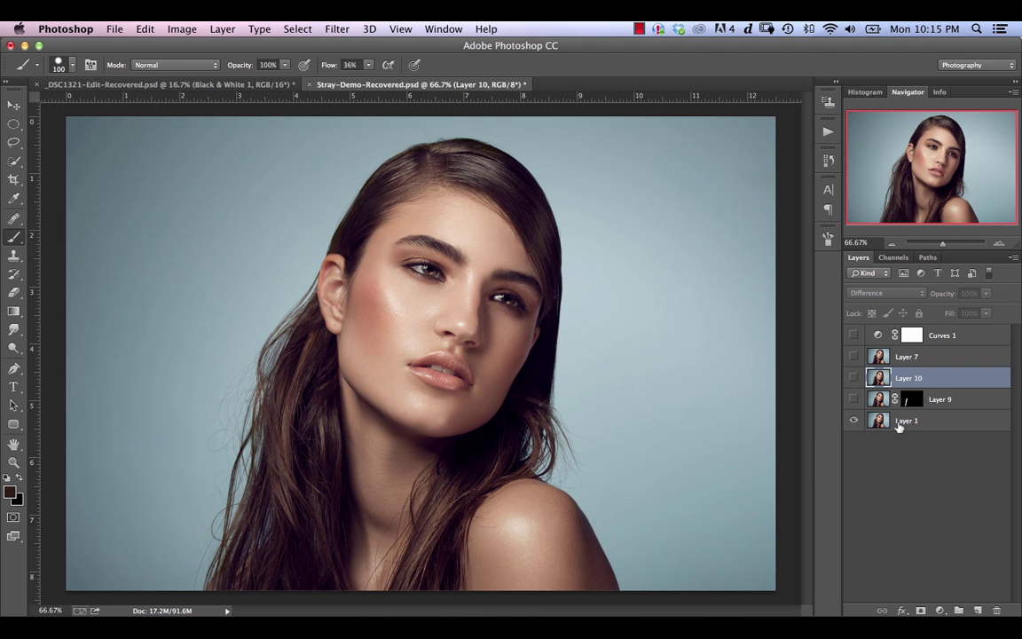
left_click(925, 424)
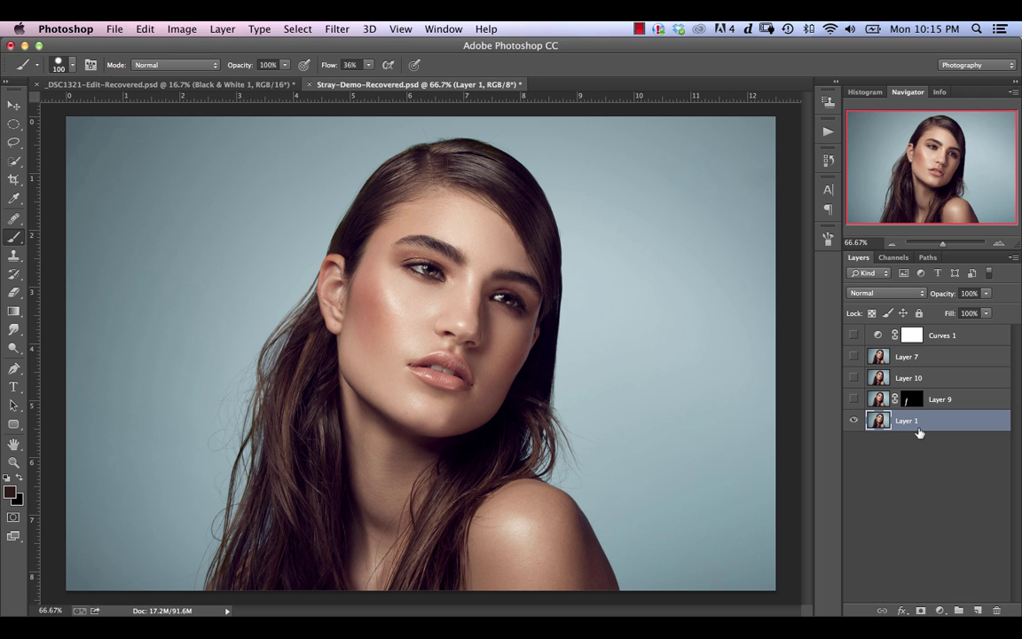